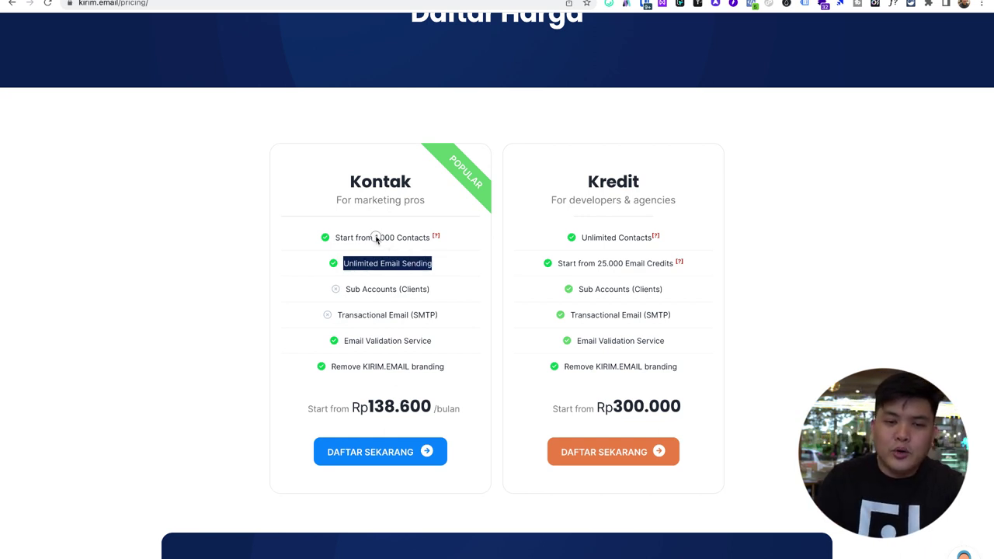
drag(375, 237, 429, 238)
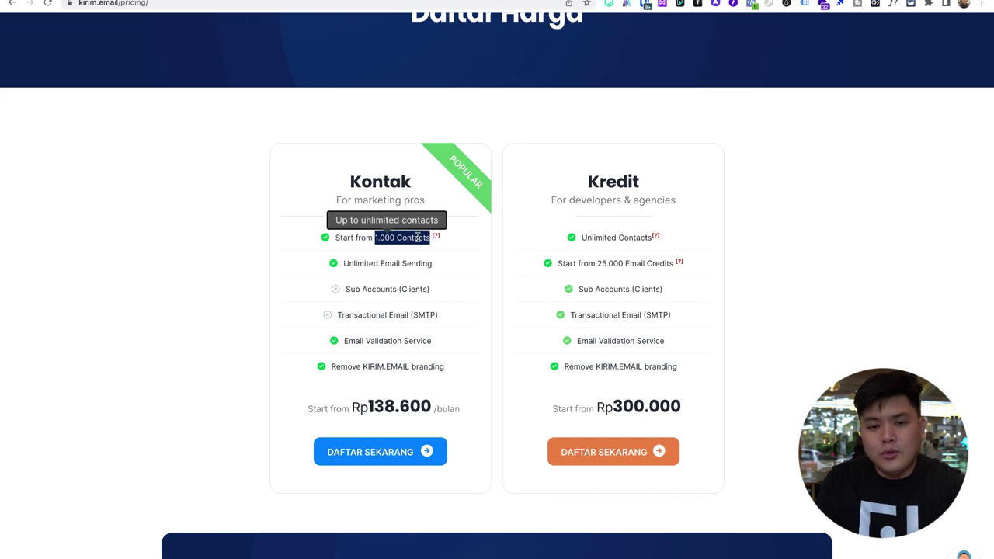
click(414, 241)
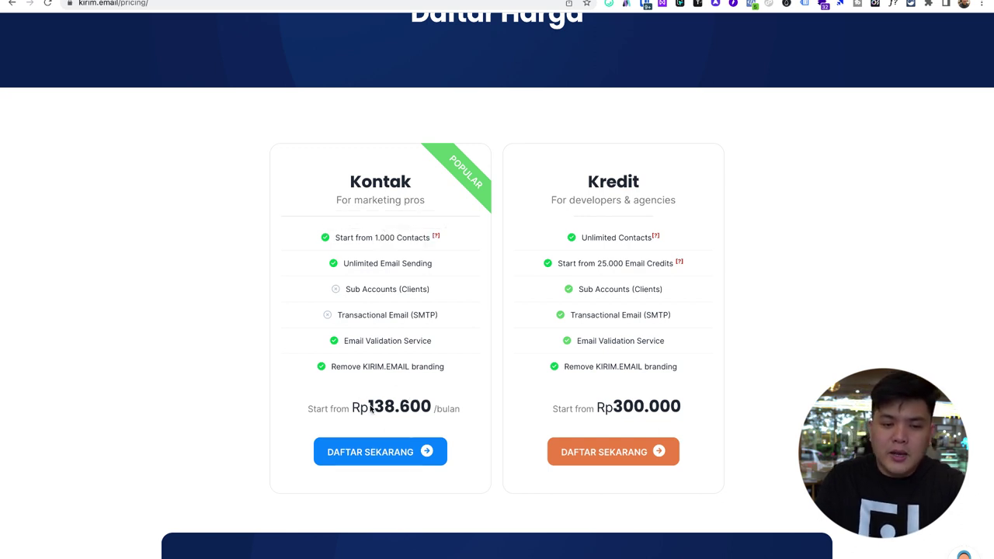
drag(371, 409, 433, 407)
click(433, 406)
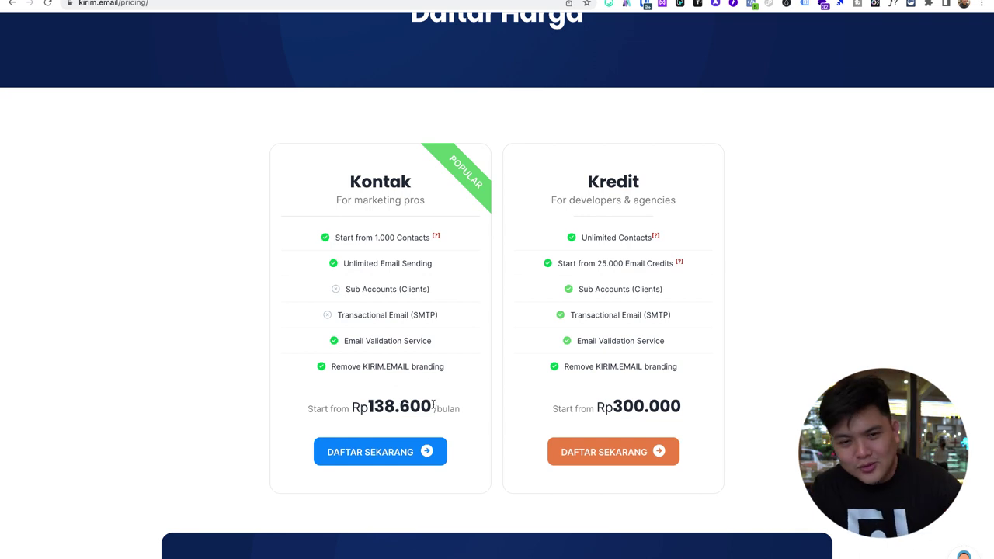
triple_click(412, 404)
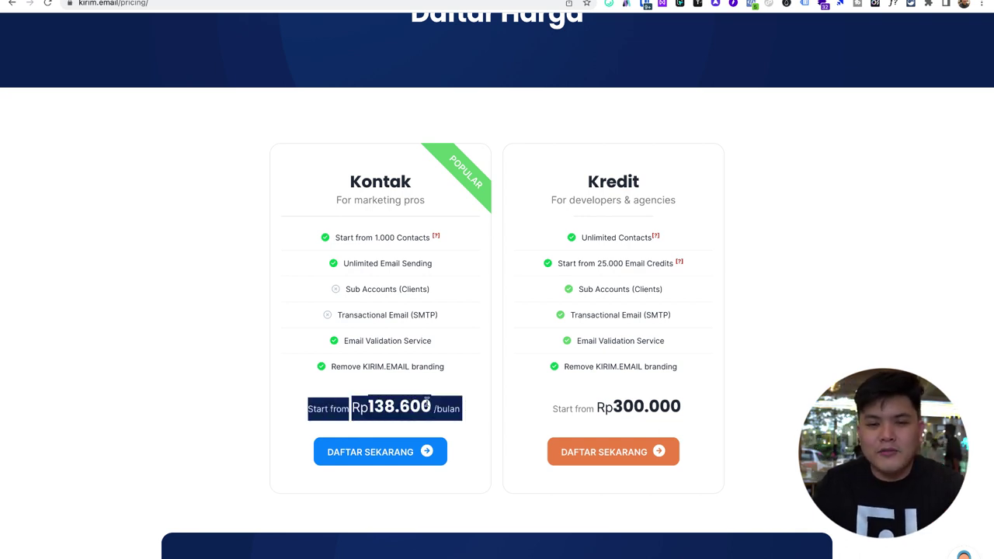
click(427, 404)
double_click(602, 179)
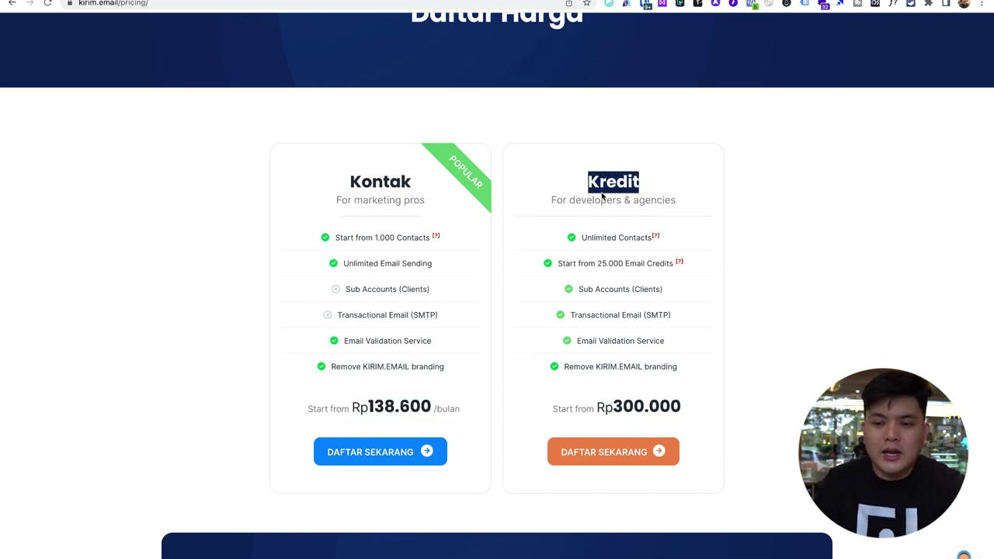
click(573, 204)
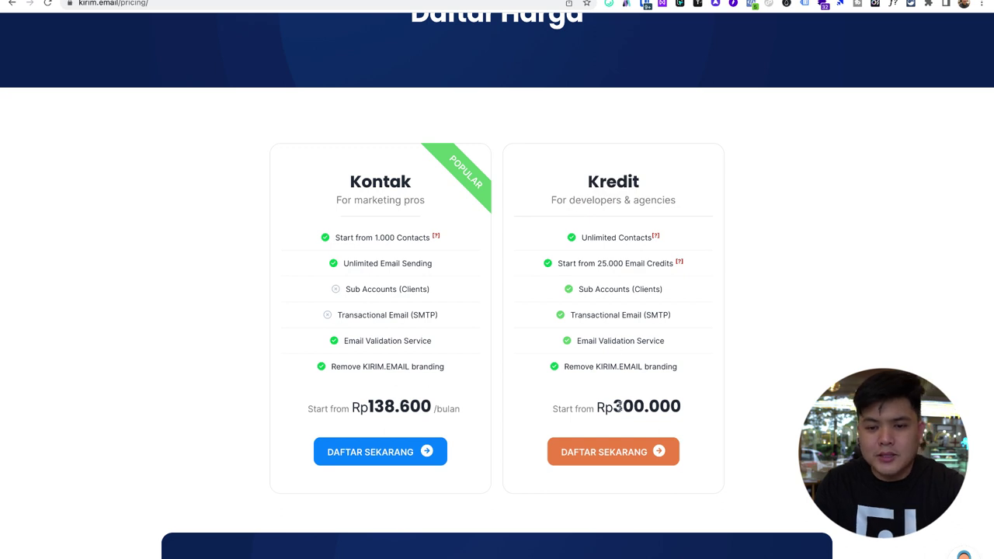
drag(598, 407, 682, 407)
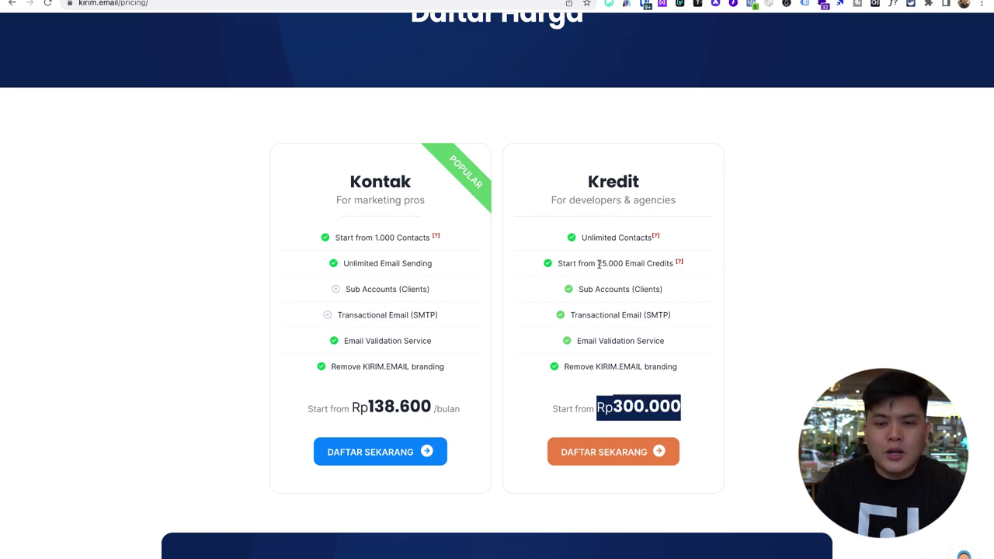
drag(598, 264, 627, 263)
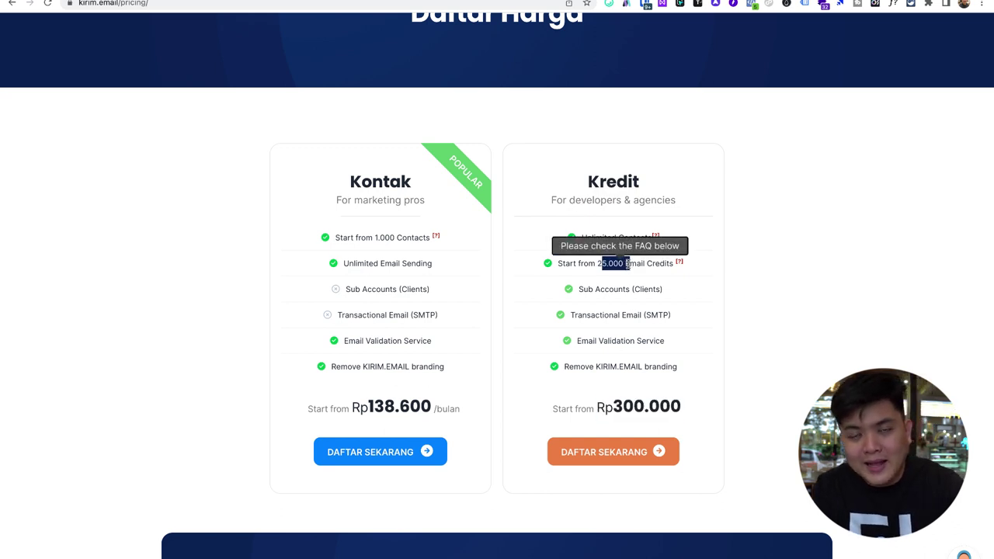
click(592, 260)
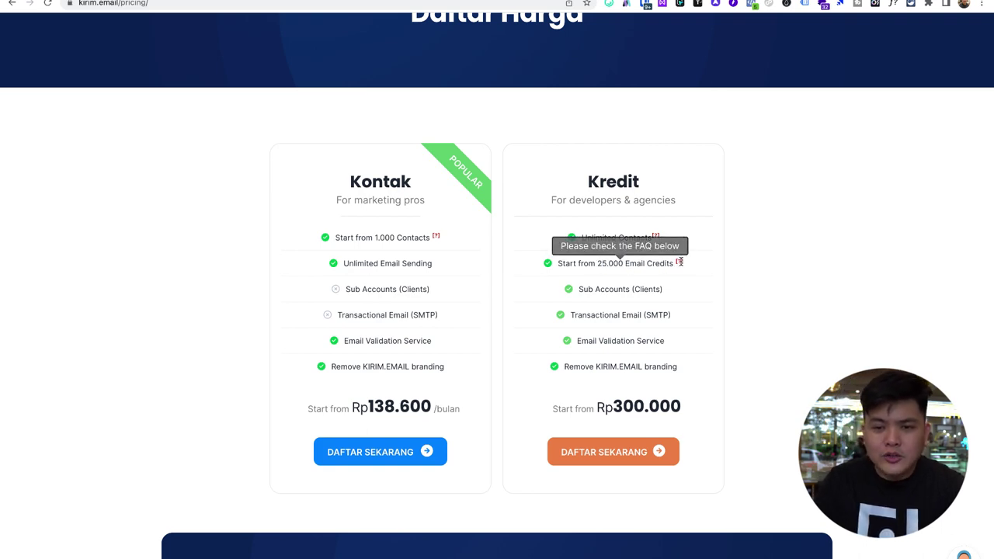
scroll(708, 294, down, 8)
scroll(660, 299, down, 8)
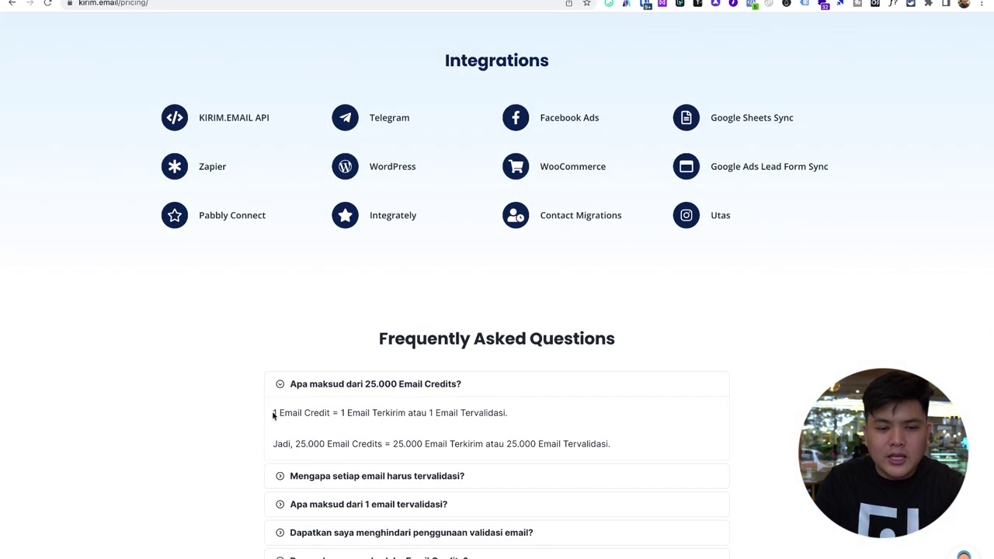
drag(273, 413, 506, 412)
click(506, 412)
scroll(500, 413, up, 5)
scroll(500, 413, up, 10)
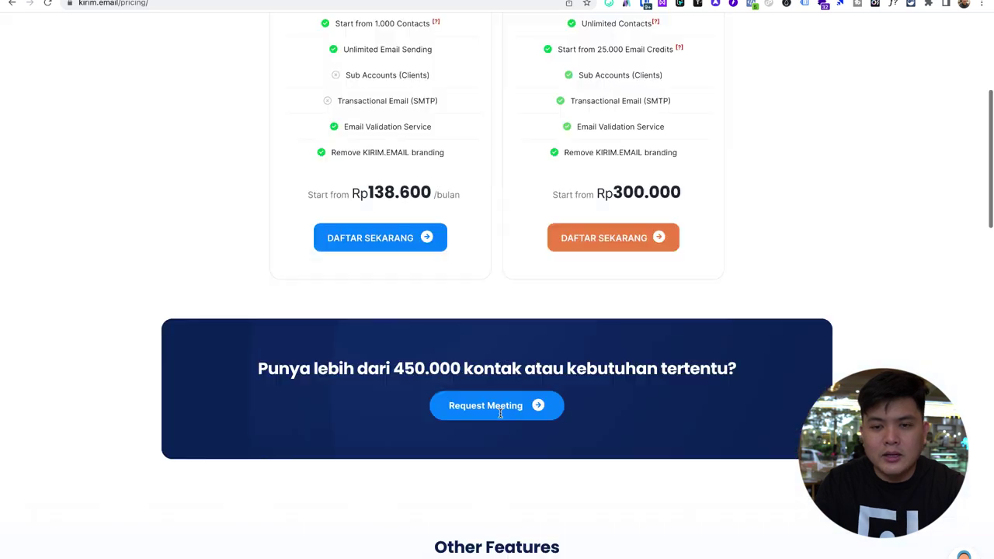
double_click(582, 152)
triple_click(581, 152)
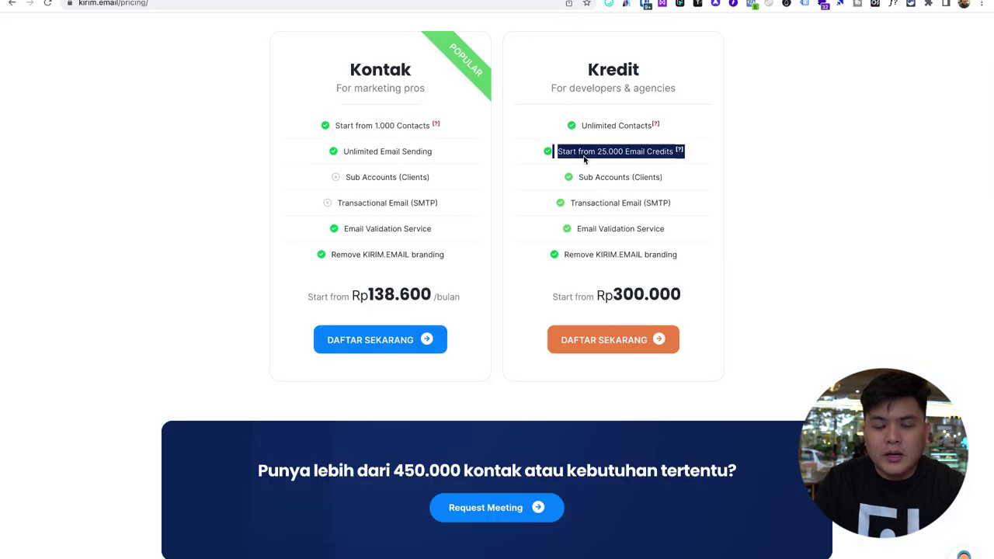
click(587, 159)
scroll(590, 159, up, 1)
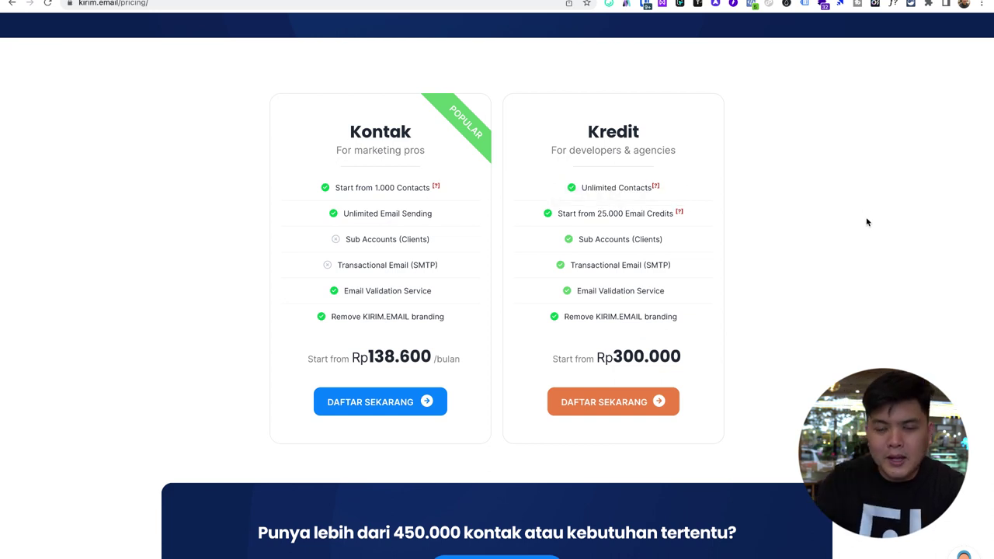
drag(598, 219, 662, 216)
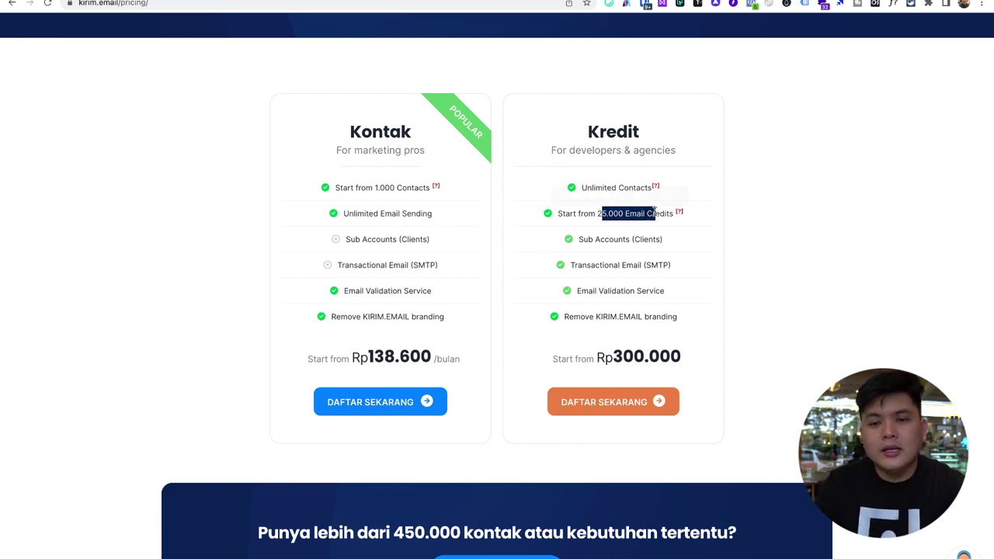
click(724, 221)
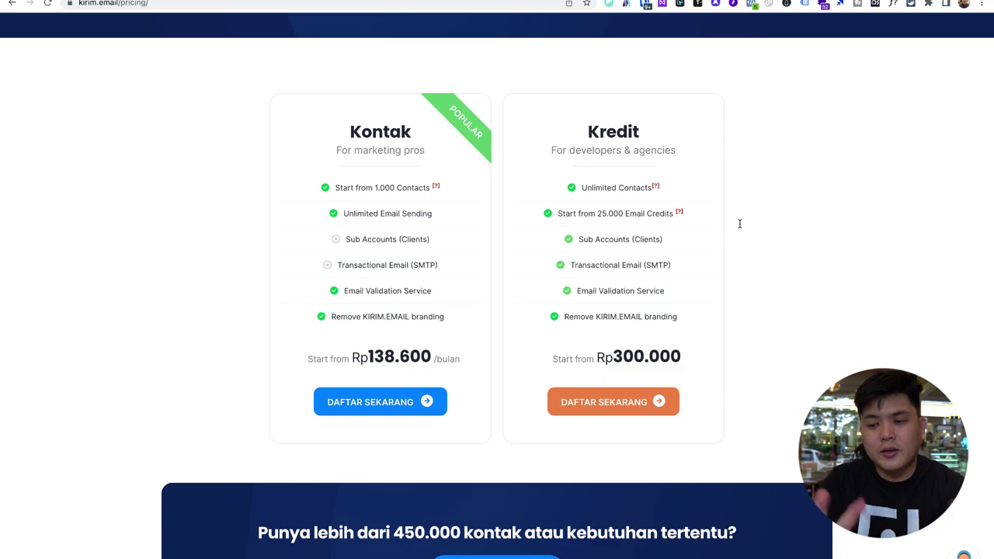
scroll(670, 230, up, 2)
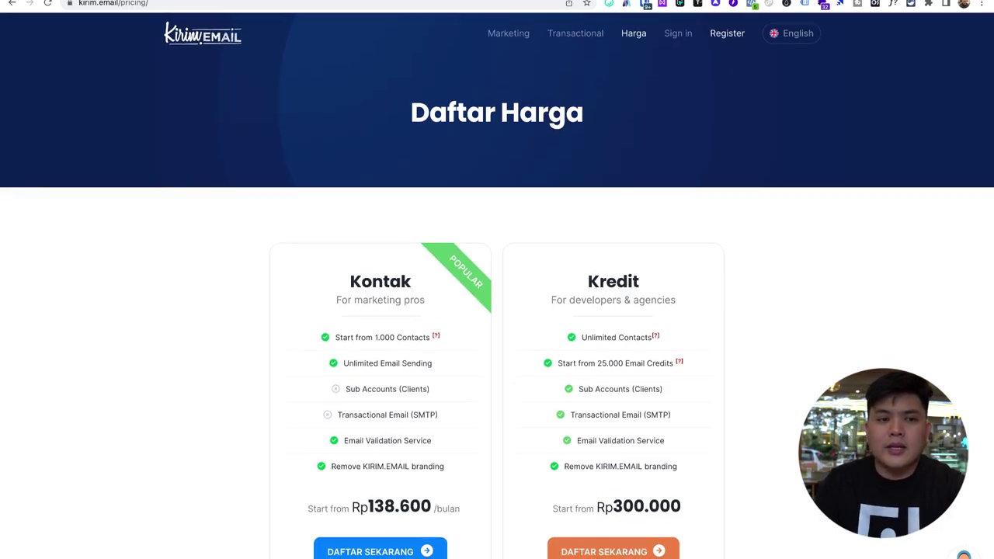
- Switch to the logged-in account and review the 59697 total subscribers and broadcast sent counts
click(362, 2)
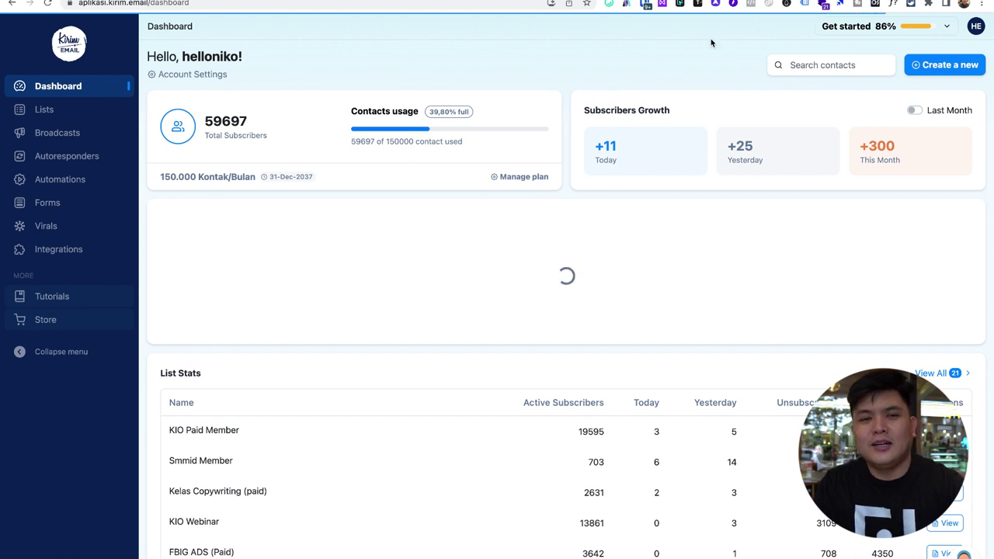
drag(222, 121, 254, 121)
click(258, 126)
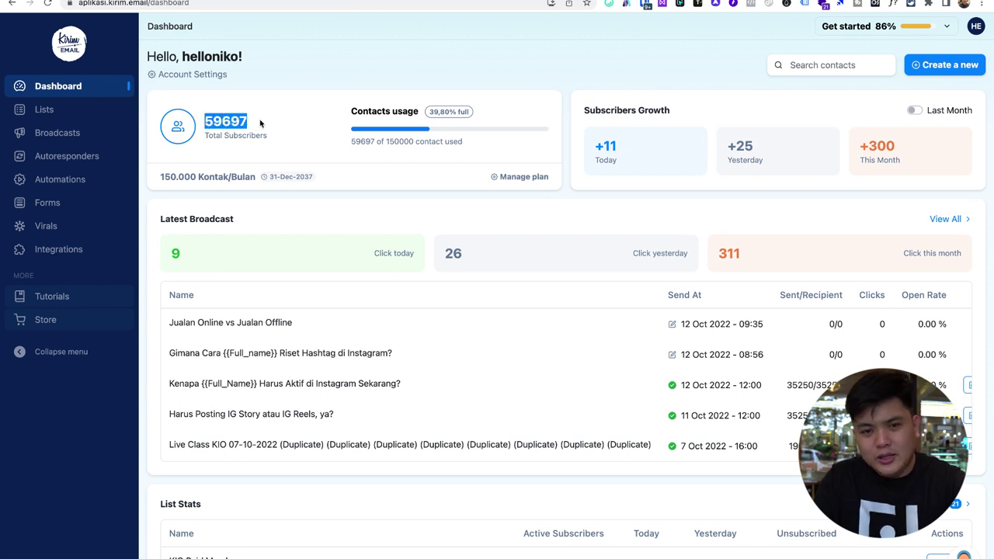
click(259, 124)
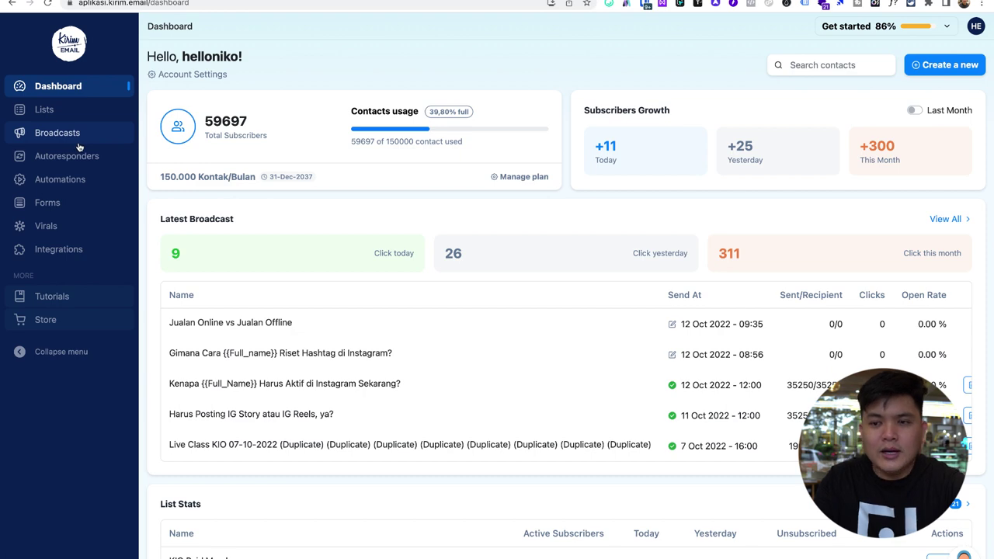
scroll(543, 202, down, 3)
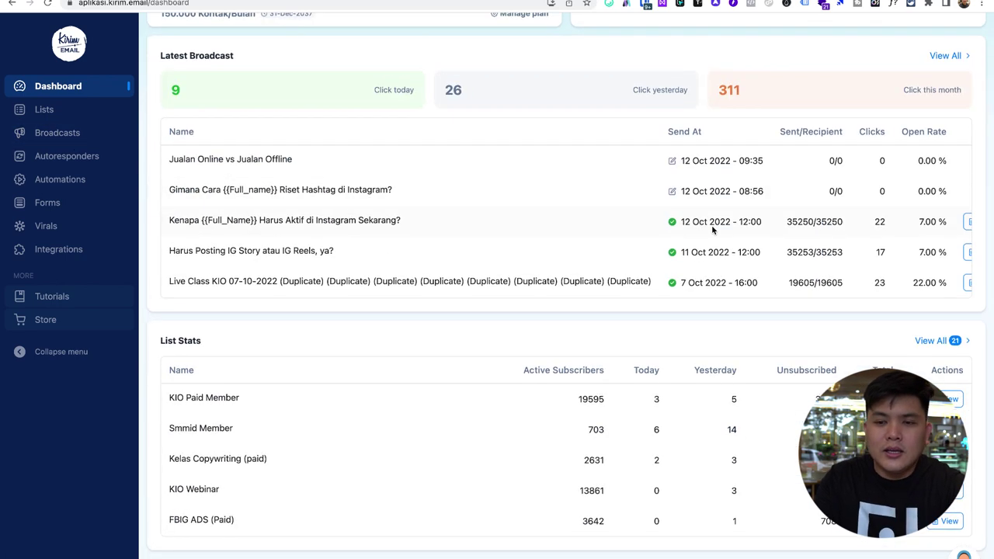
drag(783, 225, 849, 229)
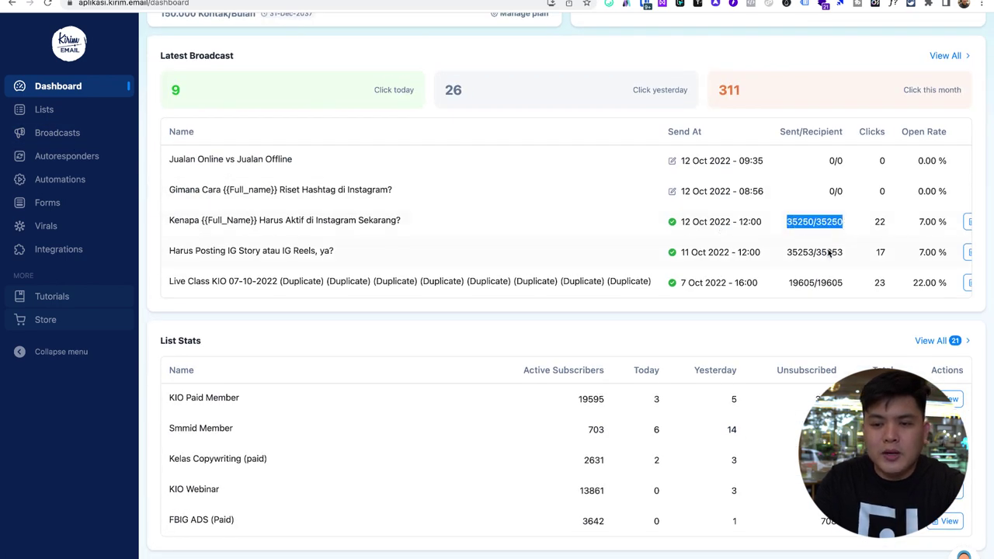
click(828, 252)
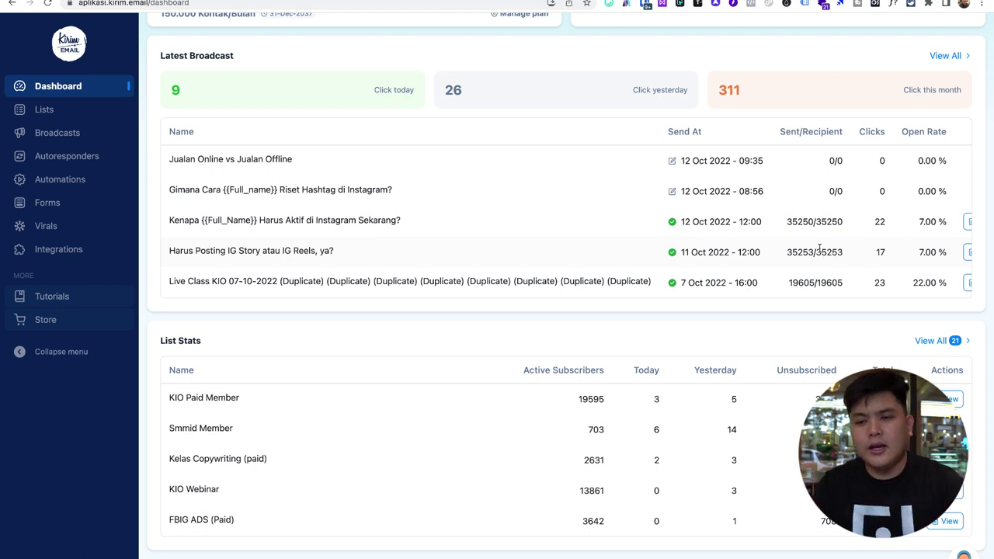
- Review the mailing lists overview, noting the (paid) and (pending) list tags
click(45, 110)
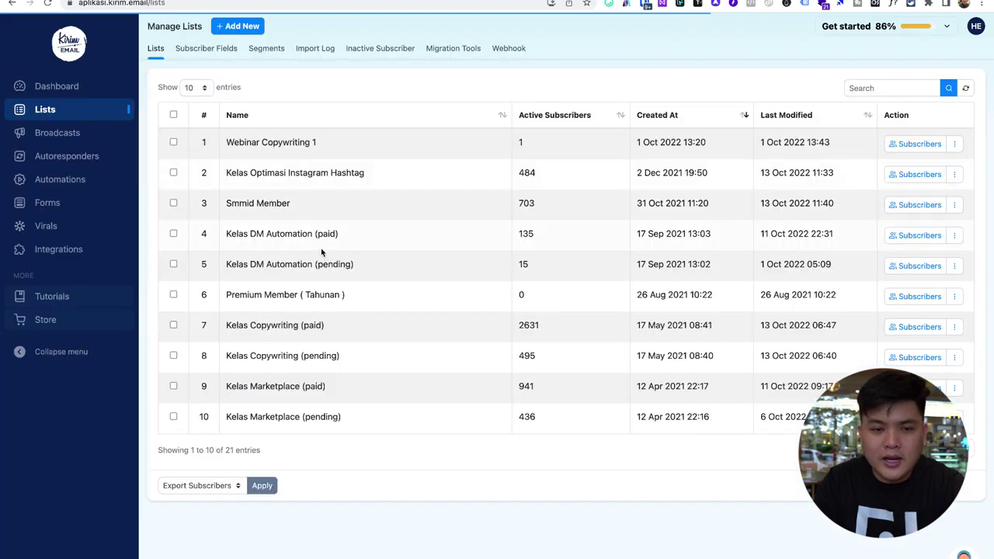
drag(315, 233, 340, 233)
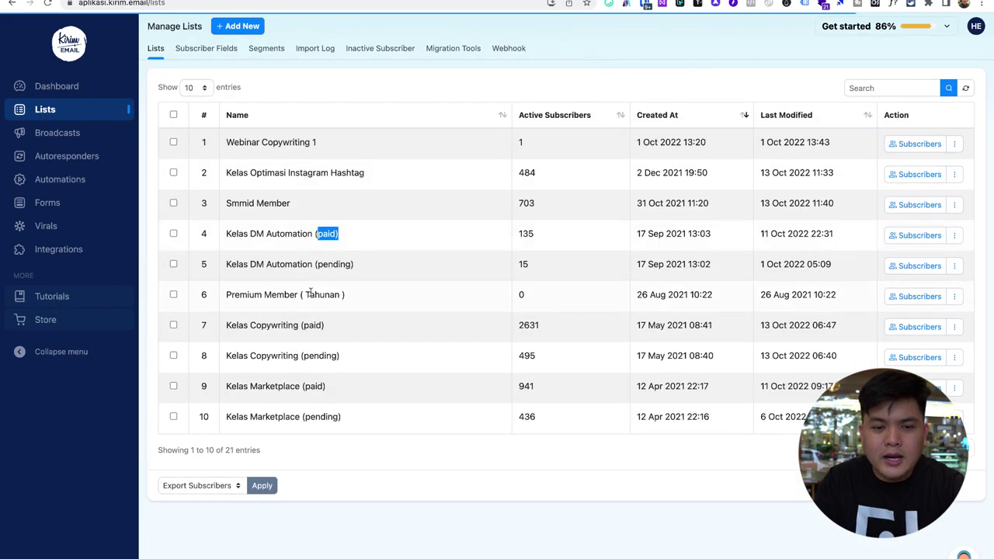
drag(316, 265, 356, 265)
click(358, 266)
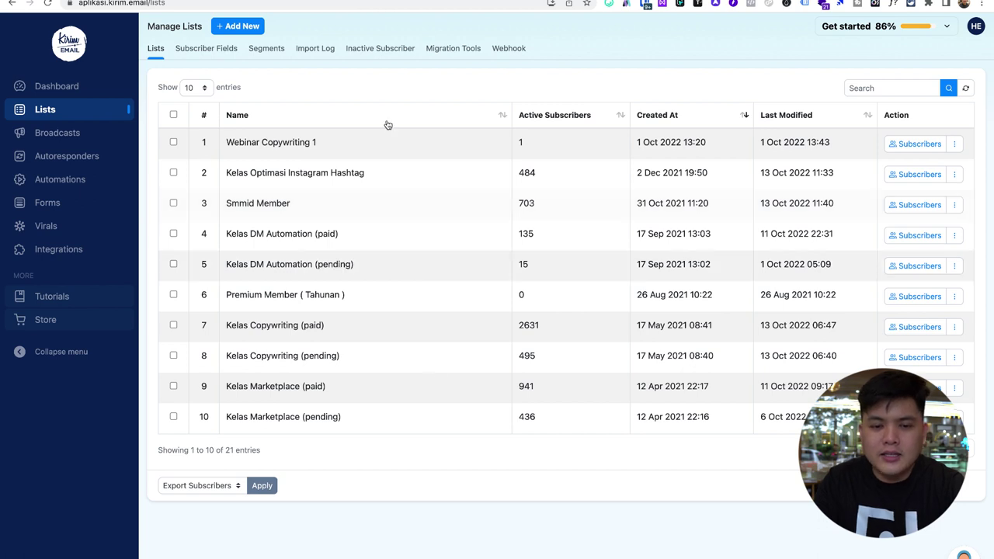
- Return to the dashboard and check the third broadcast's sent count
click(61, 86)
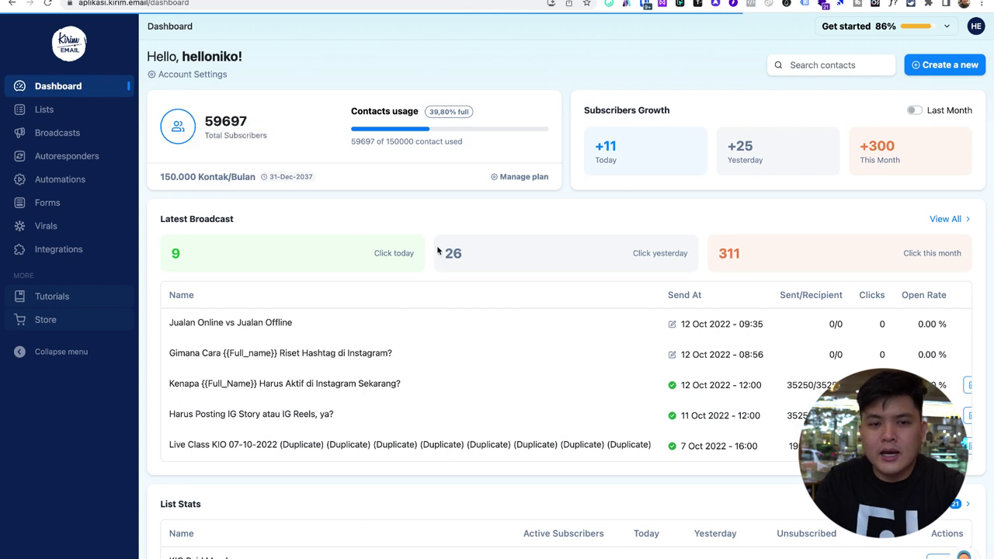
scroll(470, 259, down, 3)
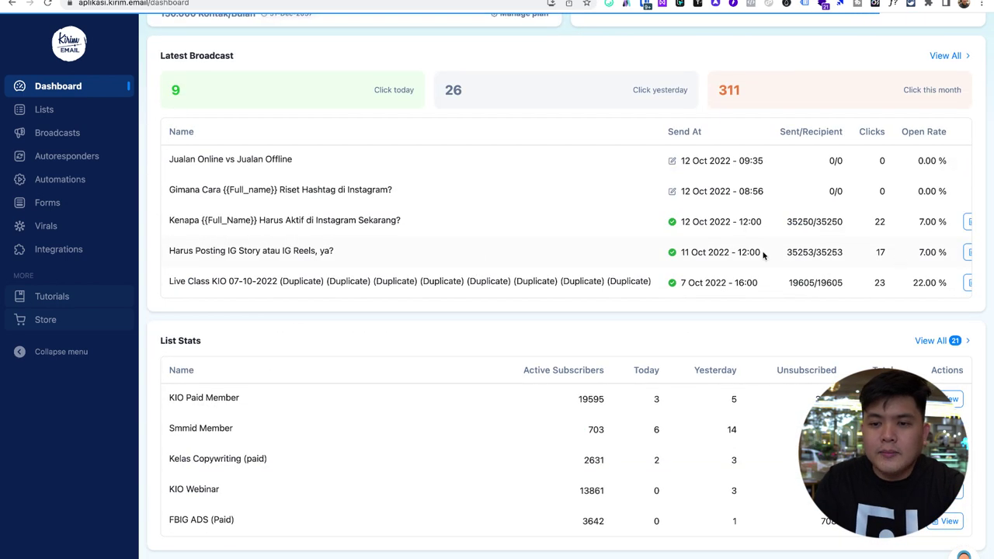
drag(786, 221, 849, 226)
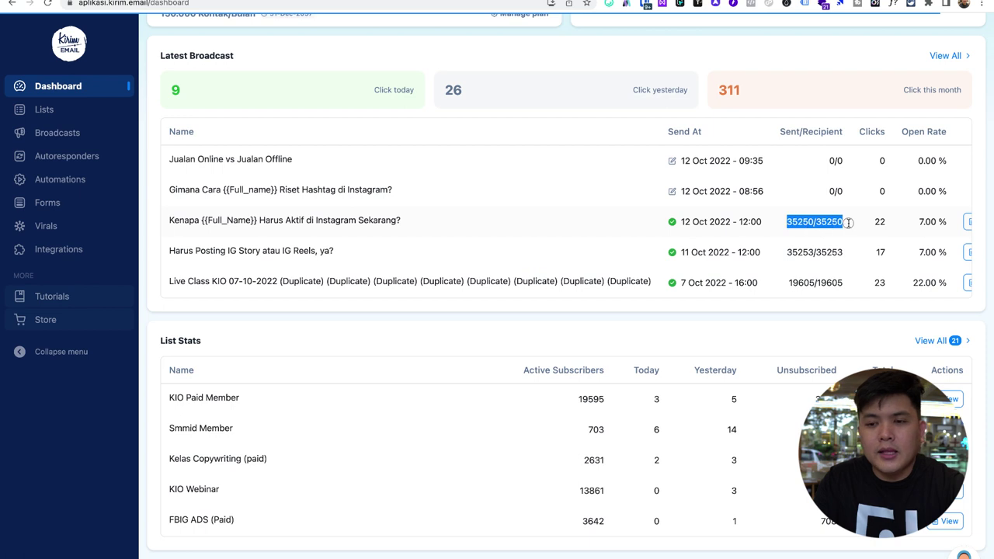
click(849, 225)
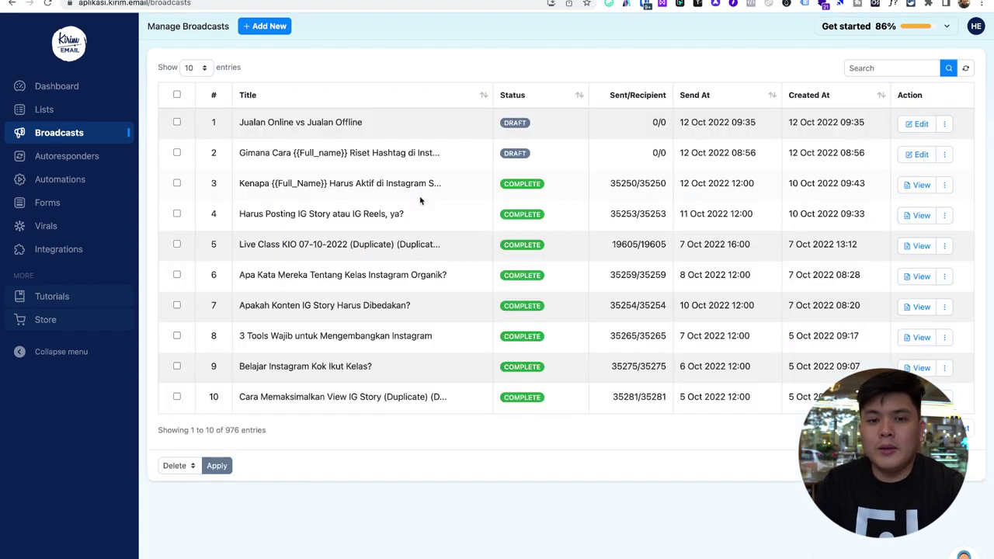
- Show 50 broadcasts per page and scroll down the list
scroll(514, 247, down, 1)
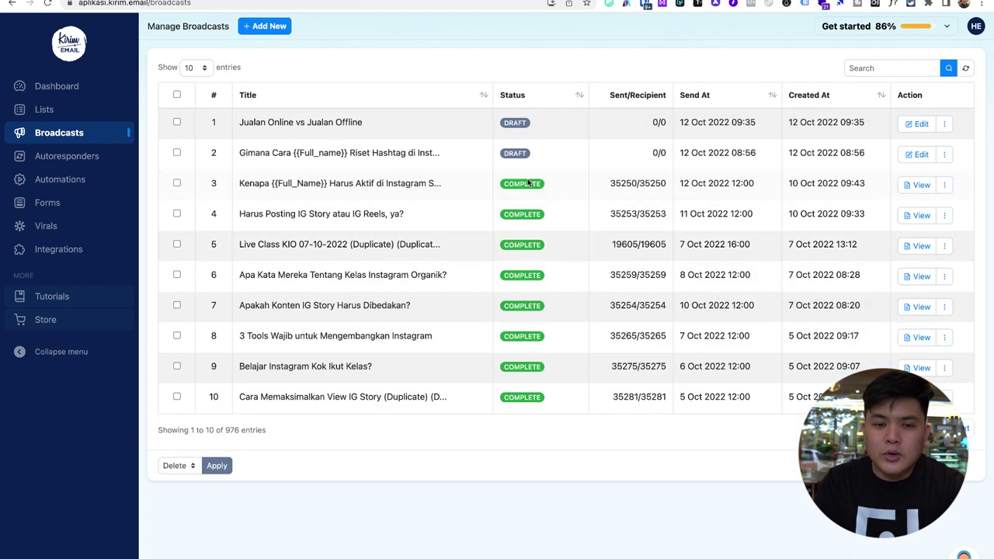
scroll(761, 242, up, 1)
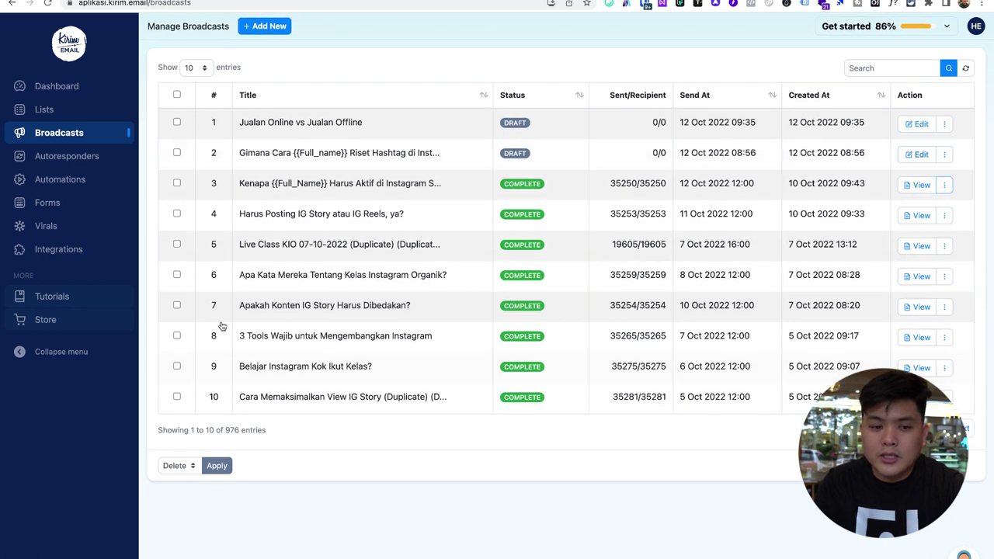
click(207, 68)
click(193, 94)
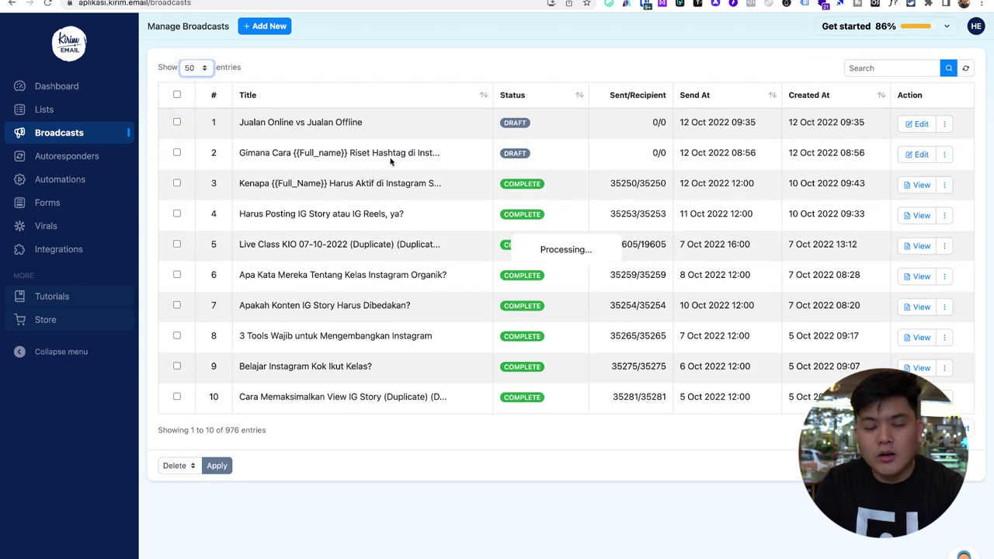
scroll(699, 287, down, 3)
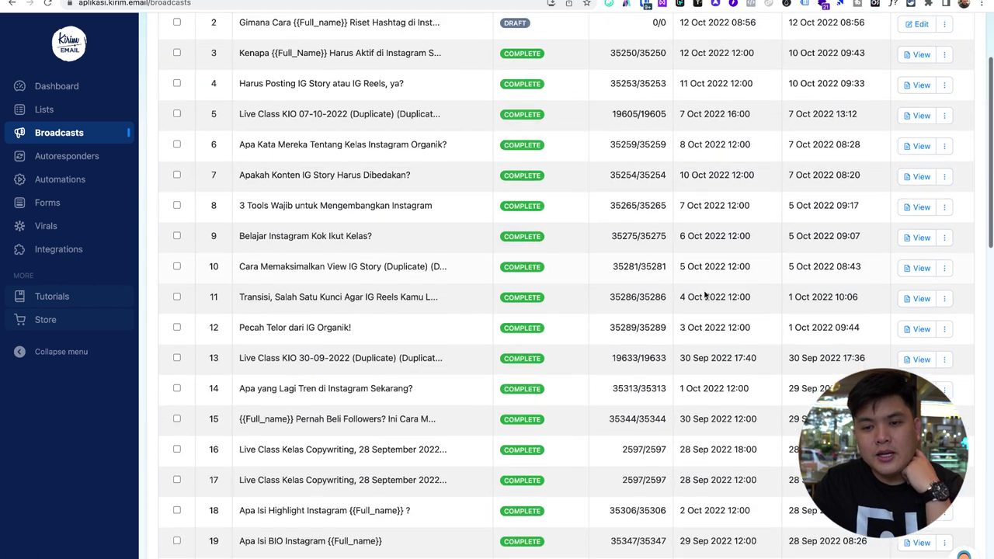
scroll(703, 289, down, 2)
scroll(699, 309, down, 10)
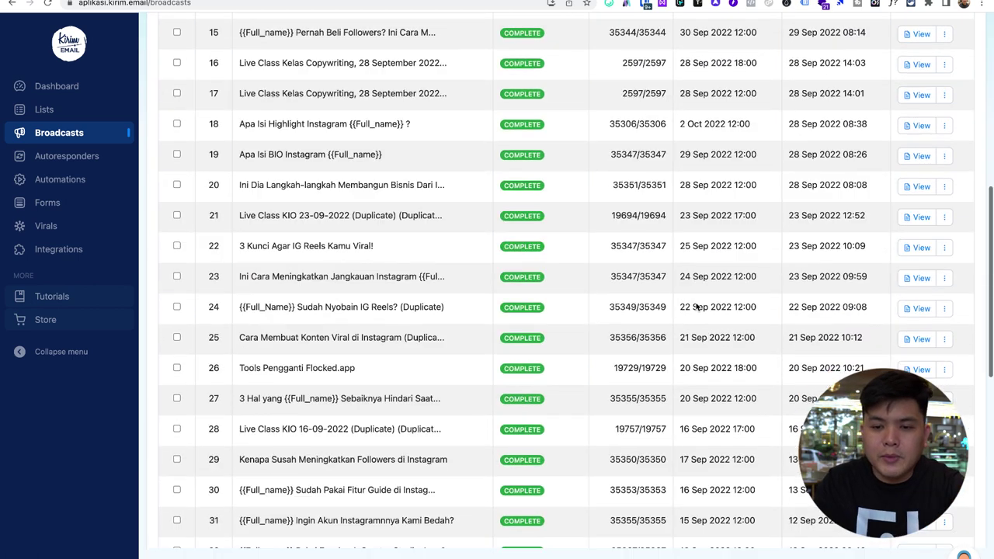
scroll(709, 313, down, 10)
scroll(712, 316, down, 8)
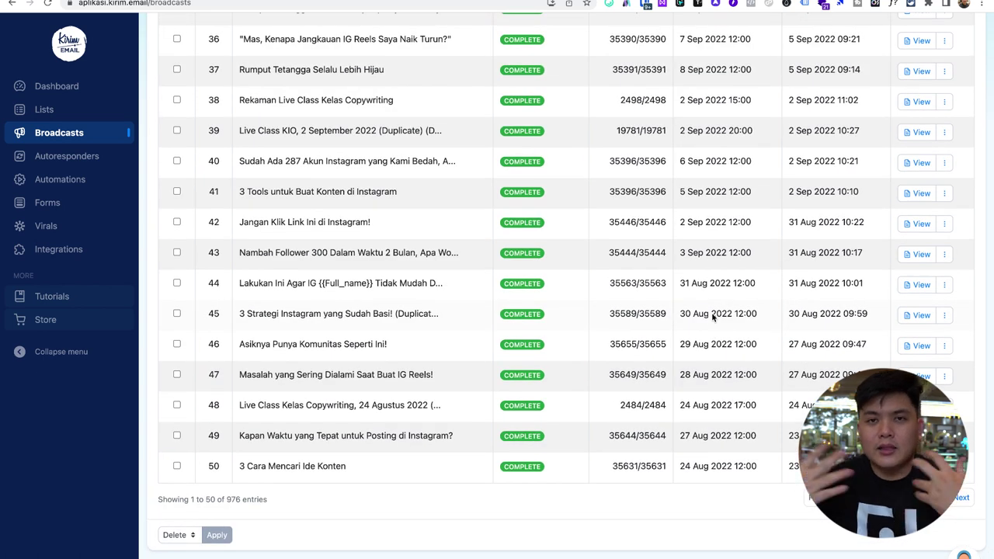
- View broadcast 40's report, its Total Click value and Opens list, ending on Overview
click(918, 163)
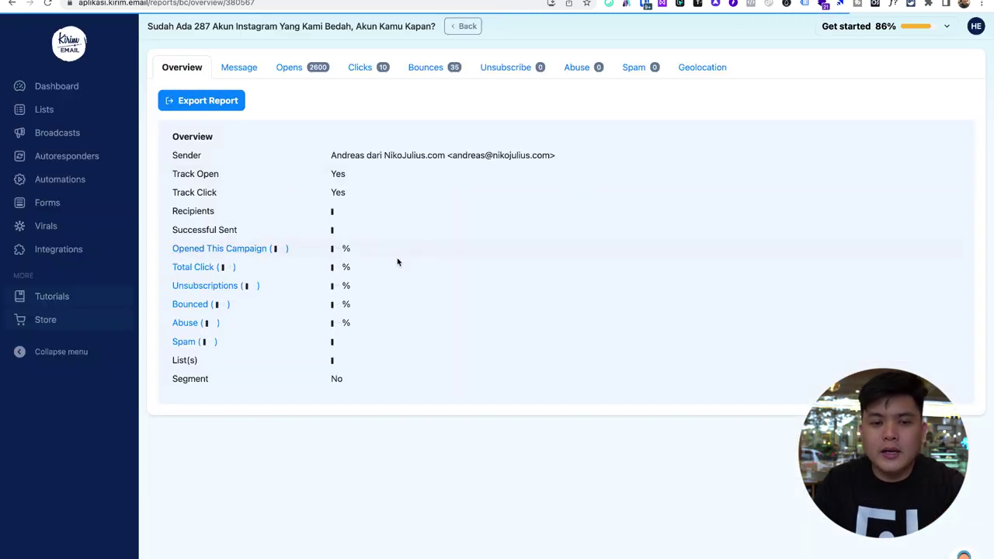
drag(340, 268, 383, 275)
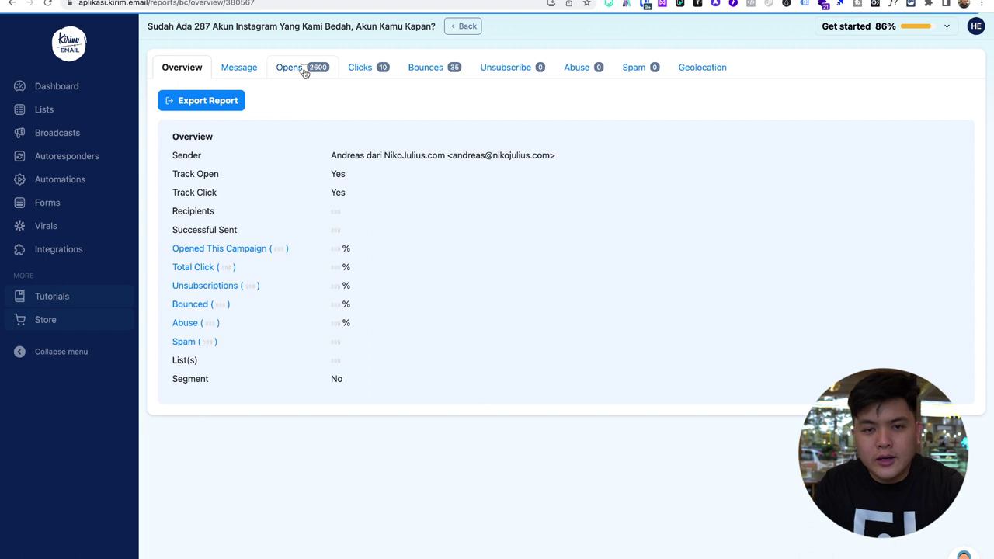
click(365, 71)
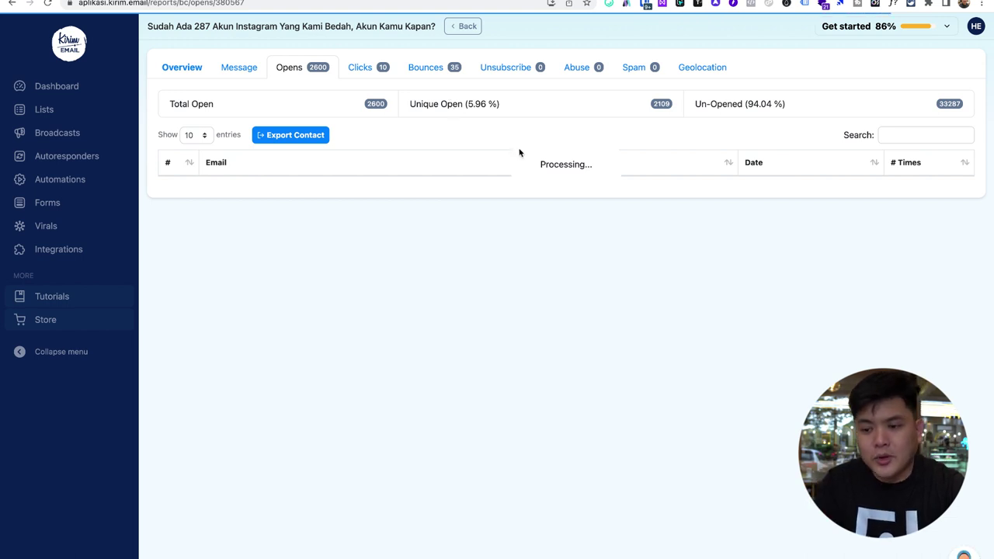
click(190, 69)
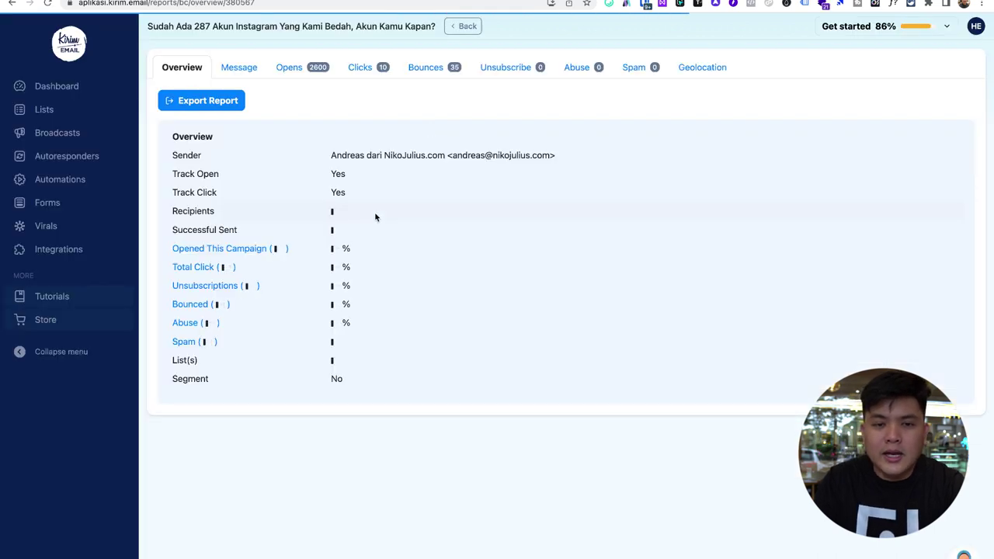
- Go from Dashboard through Lists to Forms and start a new form with + Add New
click(65, 88)
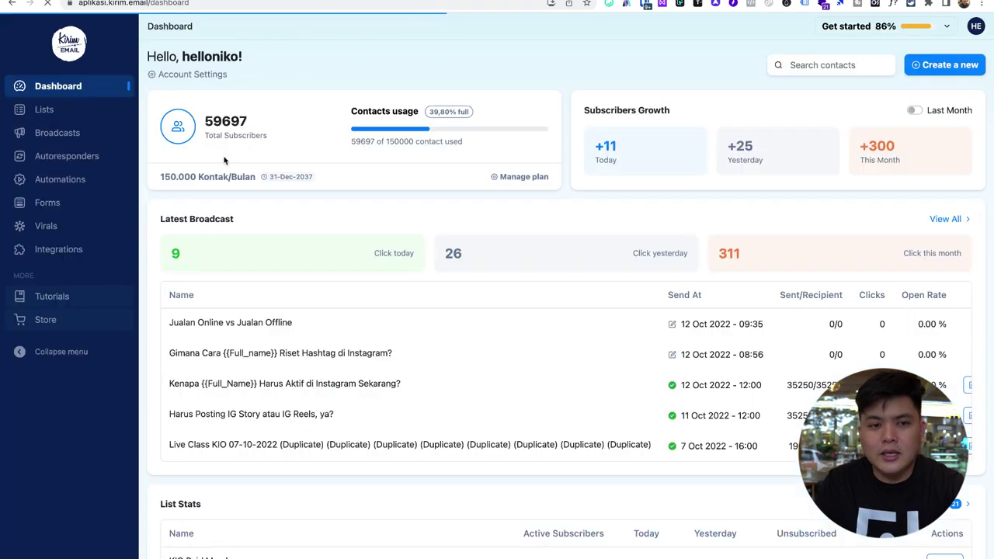
click(48, 109)
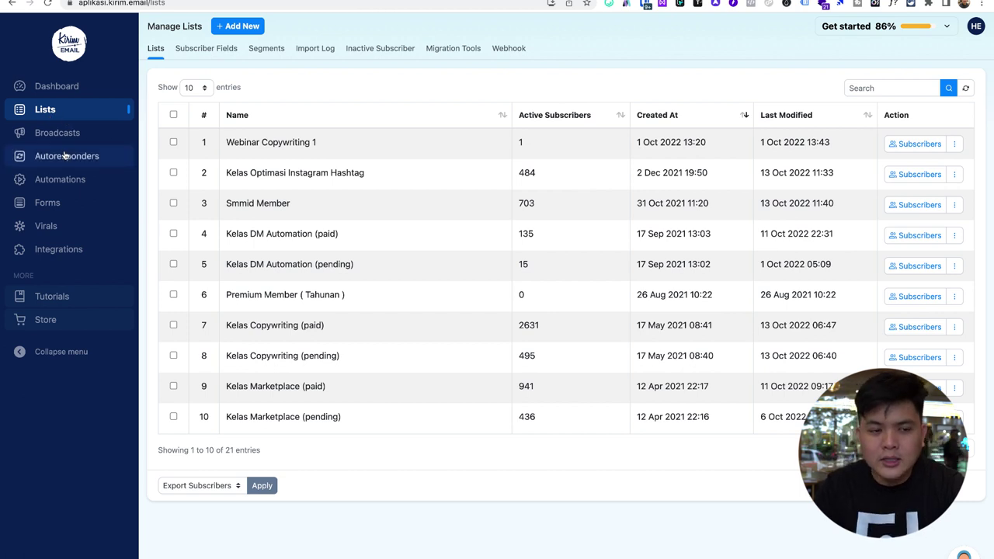
click(60, 204)
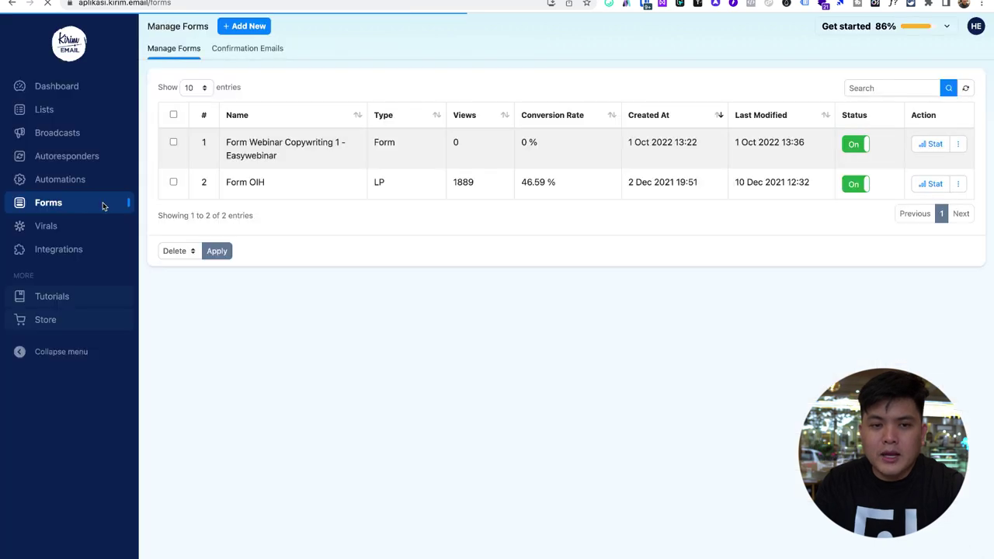
click(250, 29)
scroll(370, 224, down, 2)
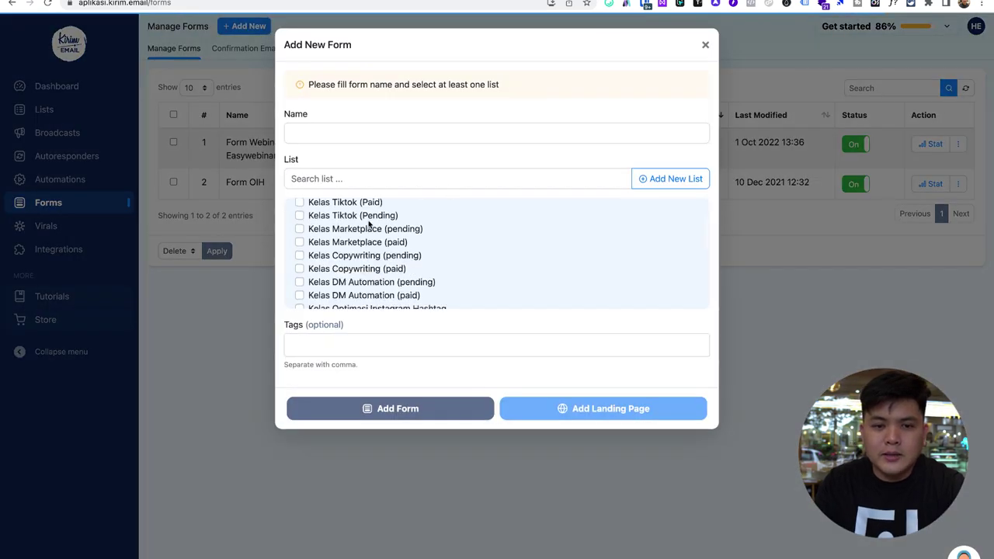
- Name the form 'List SMM1', tick the Smmid Member list, and add it as a landing page
scroll(368, 224, down, 2)
click(329, 132)
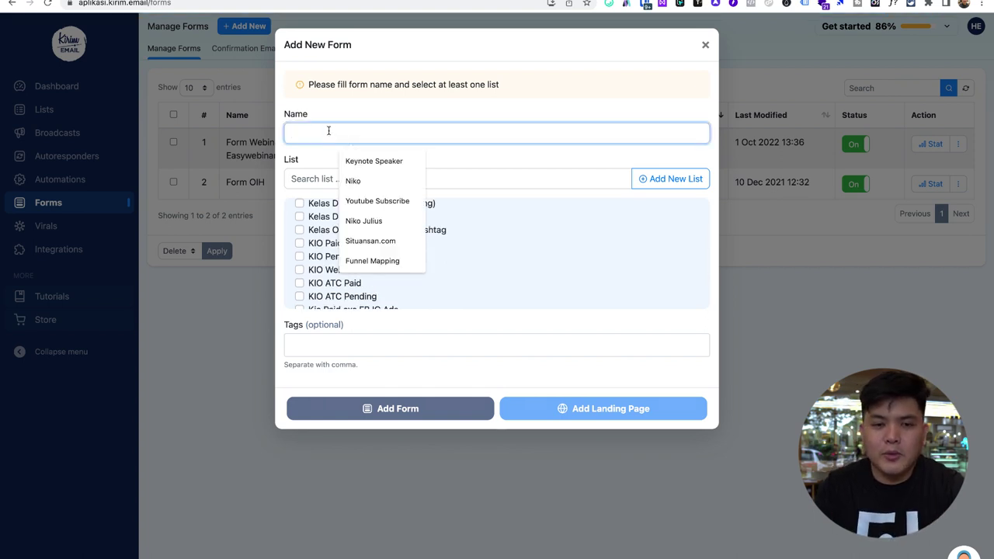
text(LP)
key(BackSpace)
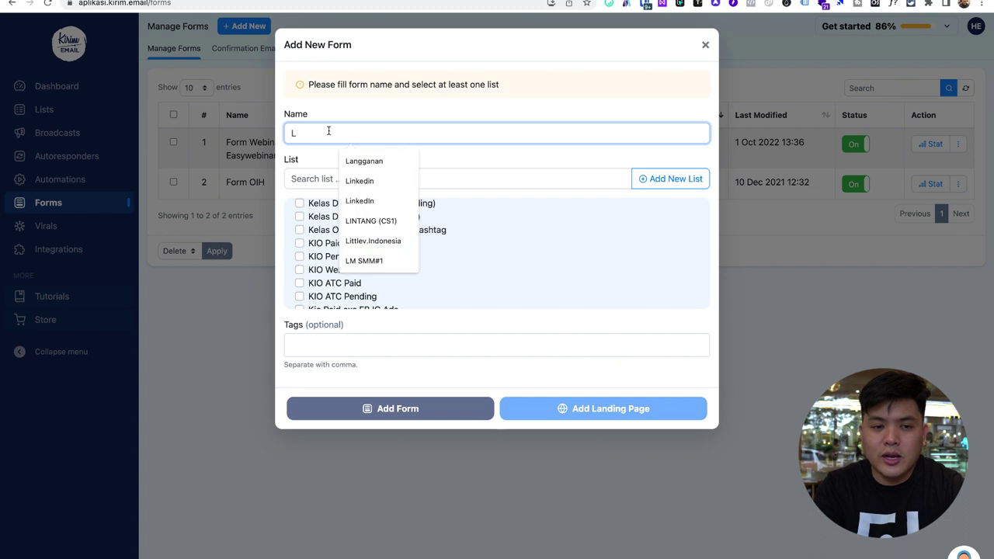
text(e)
key(BackSpace)
key(BackSpace)
text(Lis)
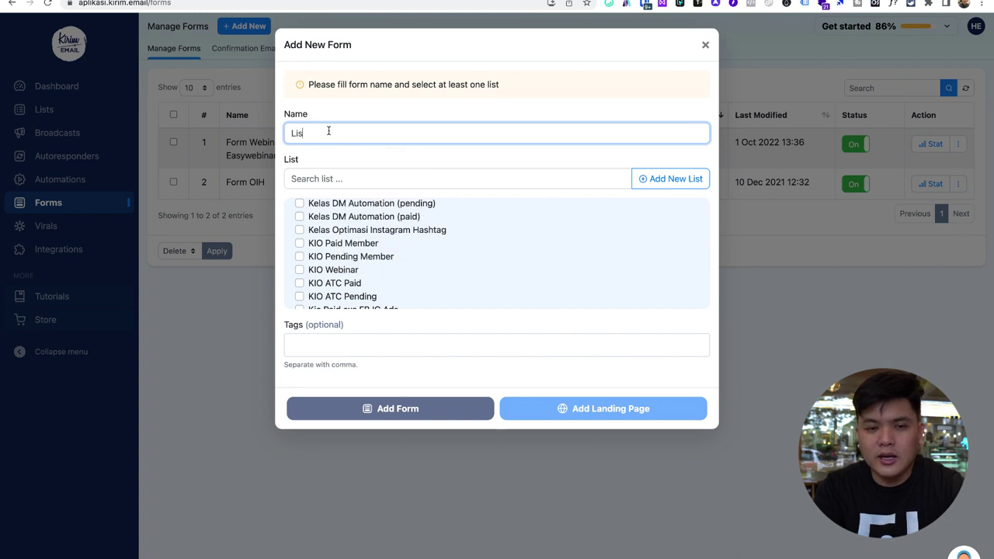
text(t SMM1)
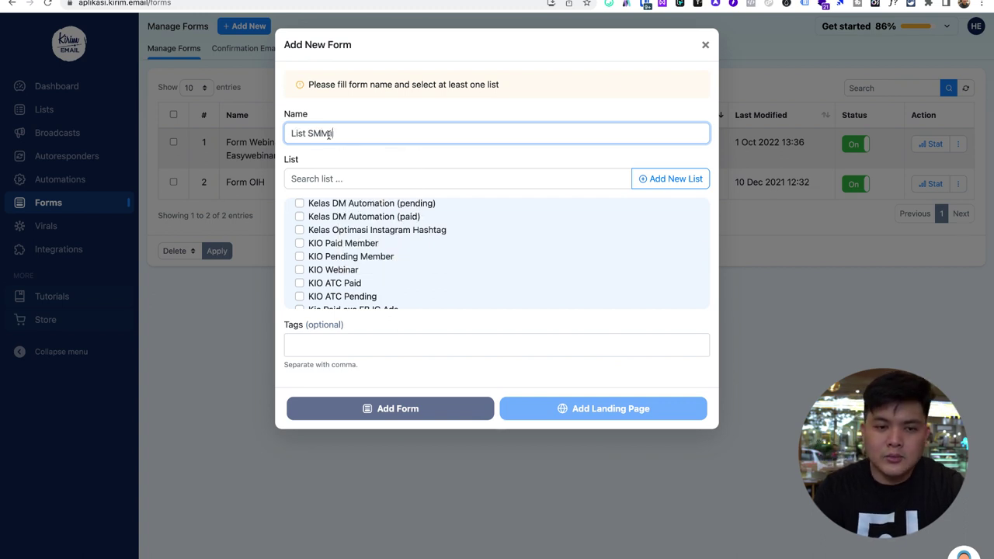
scroll(378, 241, down, 2)
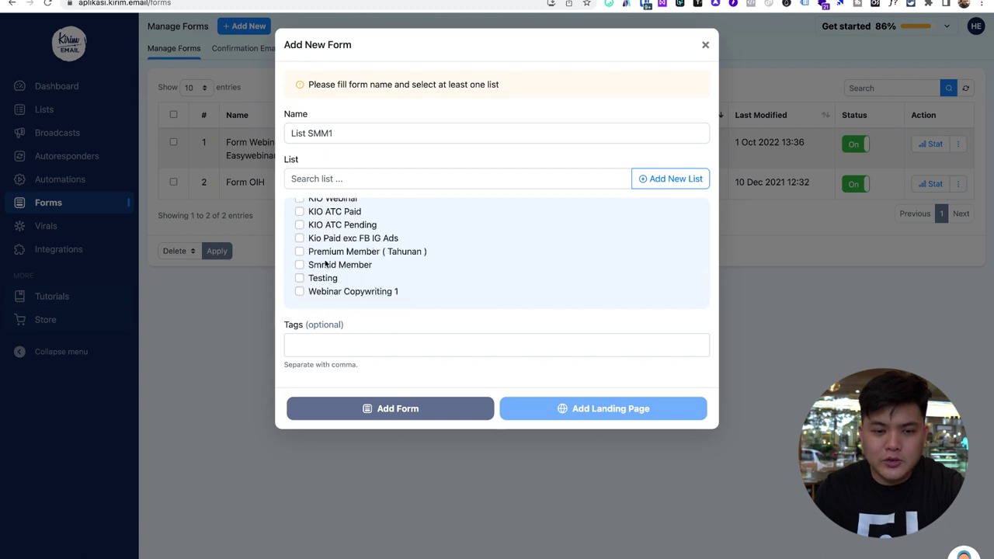
click(324, 264)
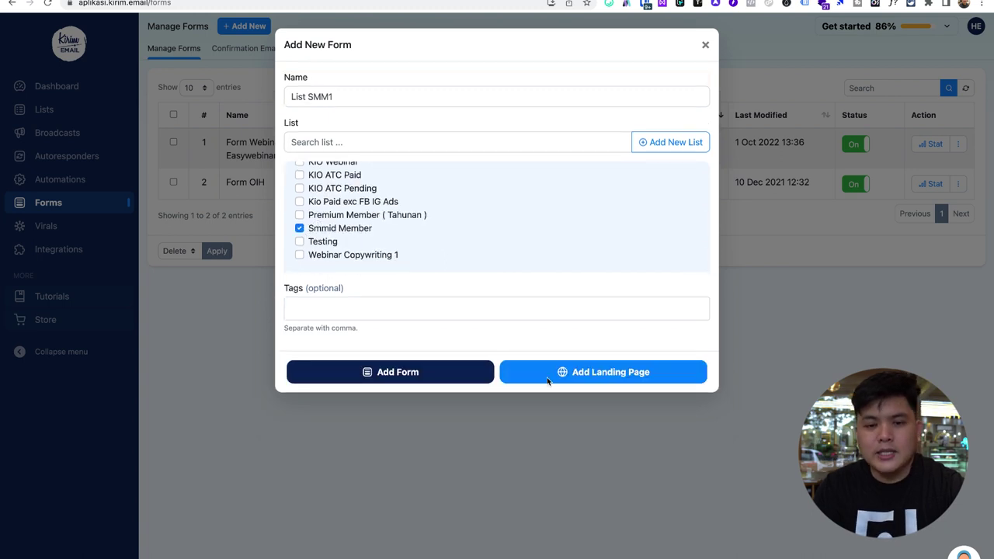
click(611, 375)
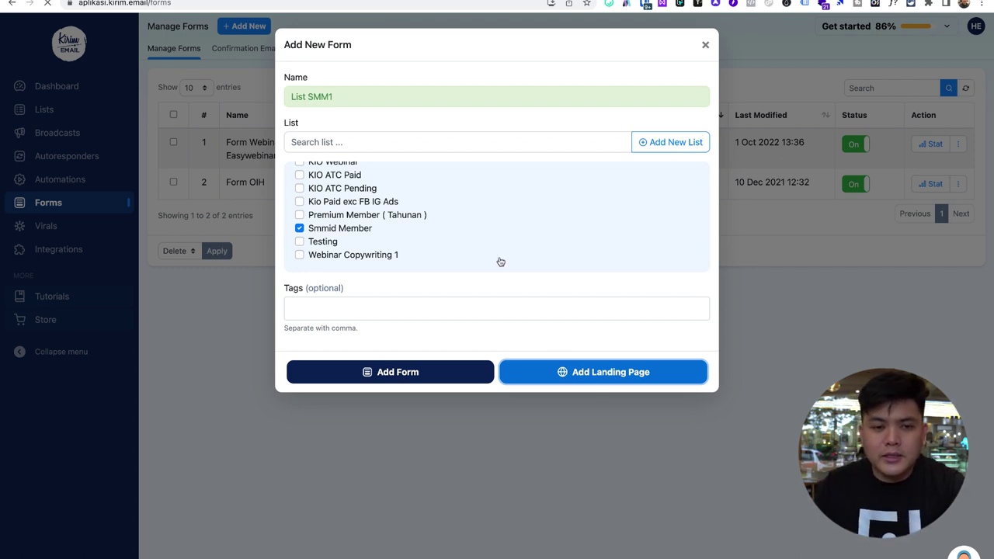
scroll(496, 260, up, 2)
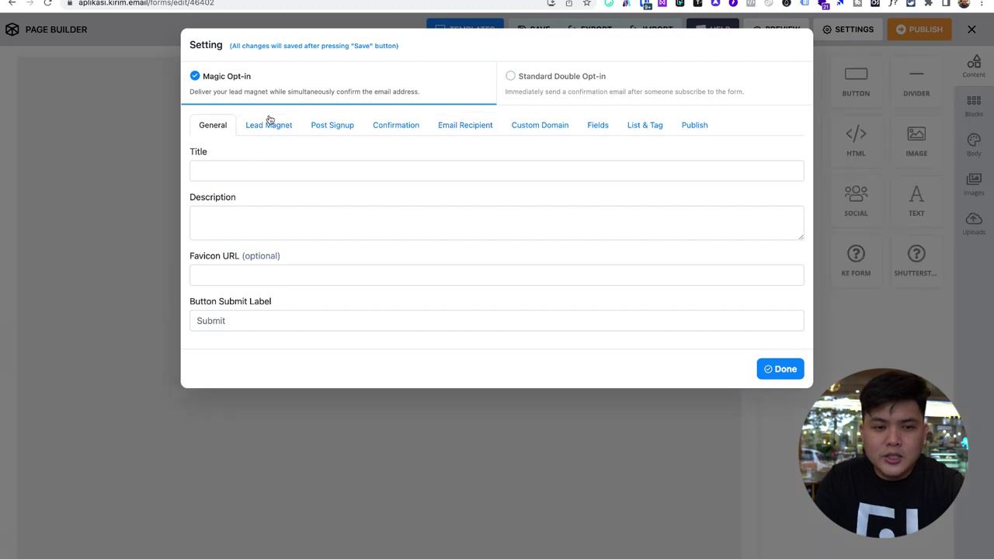
- Review the form settings tabs, choosing the first listed sender for the confirmation email
click(270, 123)
click(339, 130)
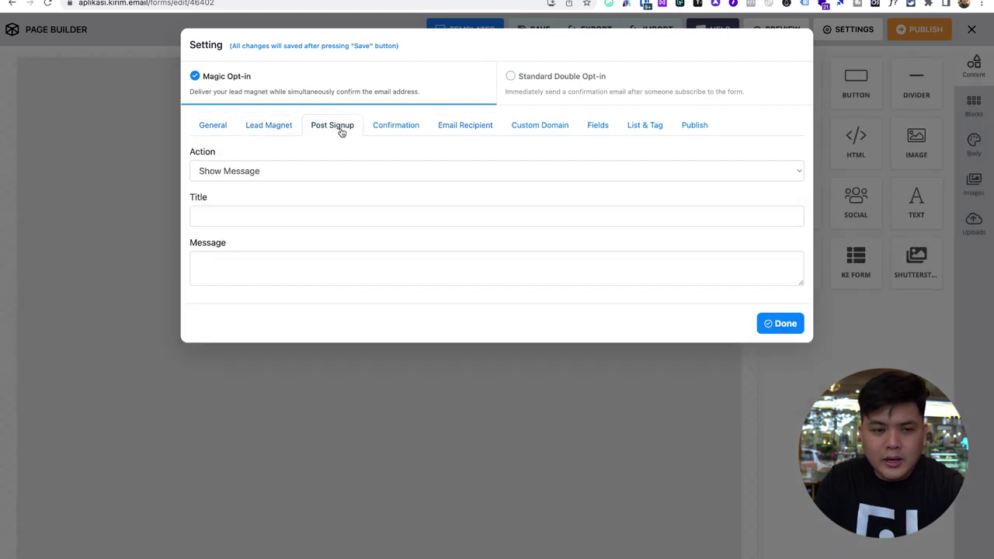
click(381, 128)
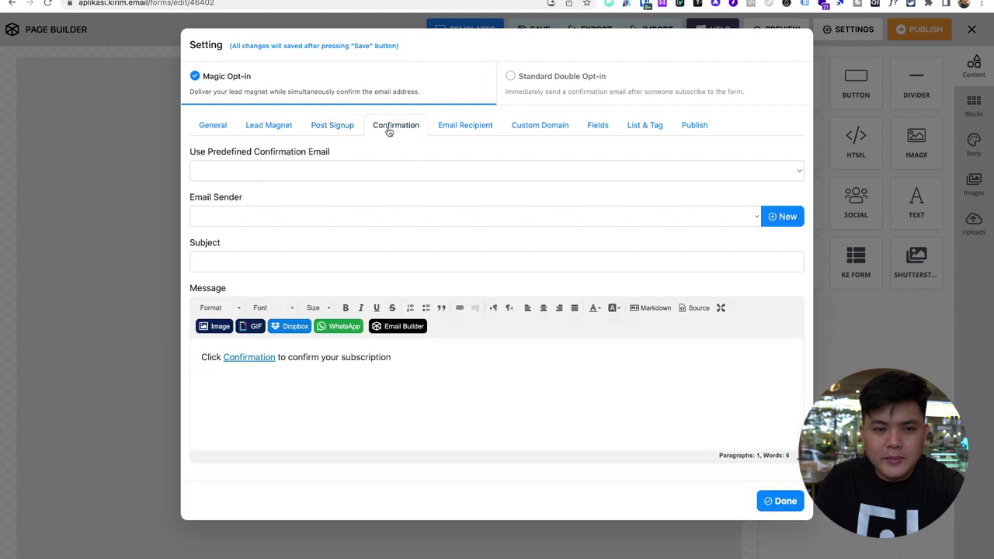
click(328, 217)
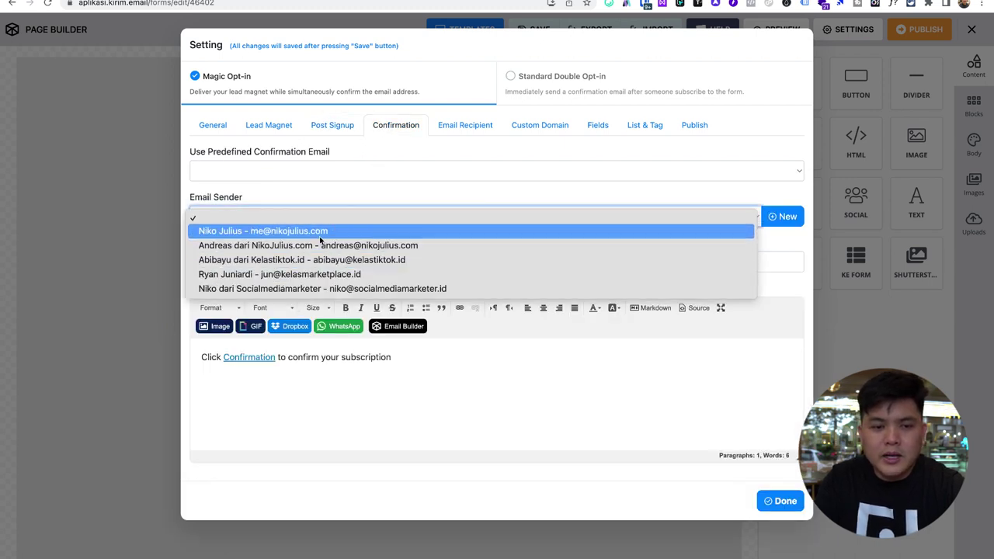
click(293, 233)
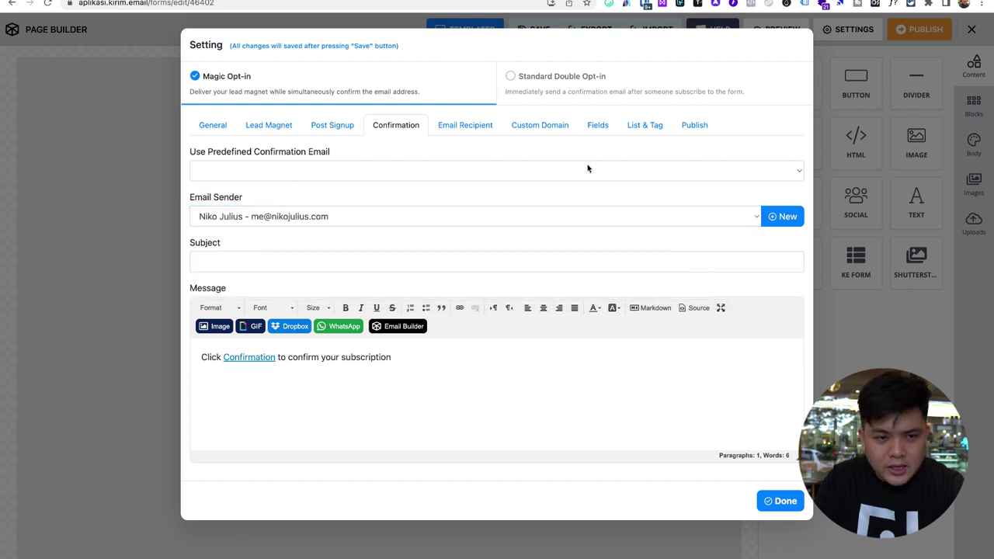
click(474, 128)
click(531, 128)
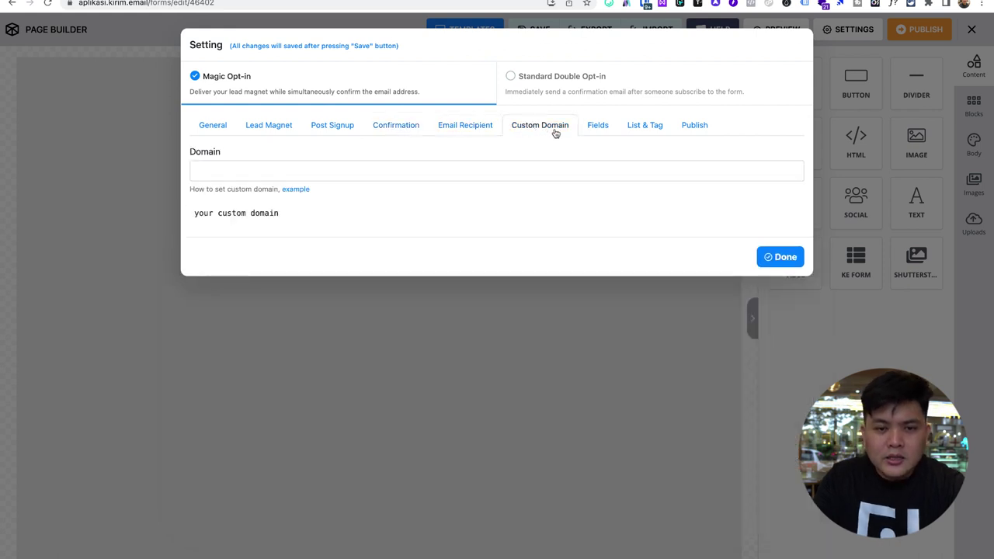
- Make Full Name required, check List & Tag, copy the publish URL, and close settings
click(596, 128)
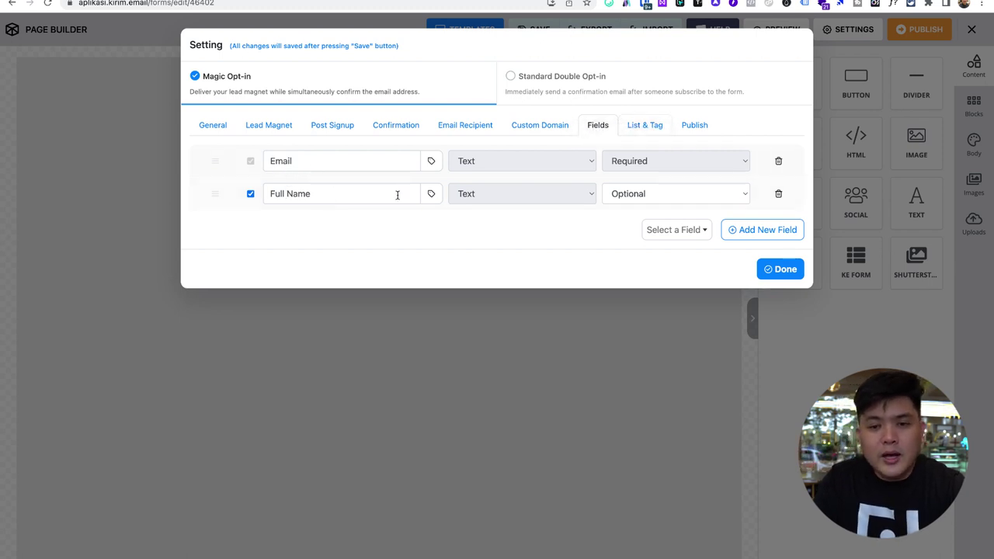
click(614, 197)
click(633, 180)
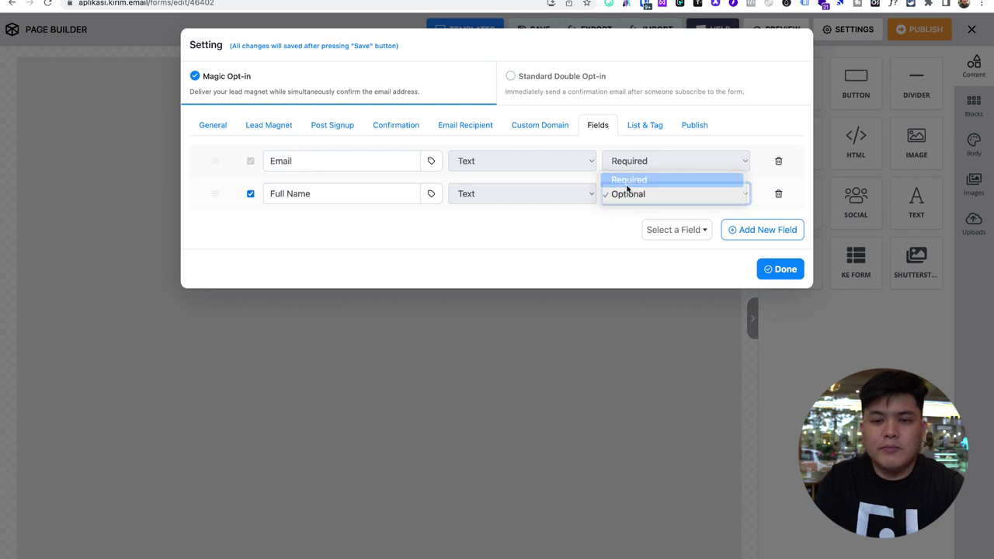
click(654, 127)
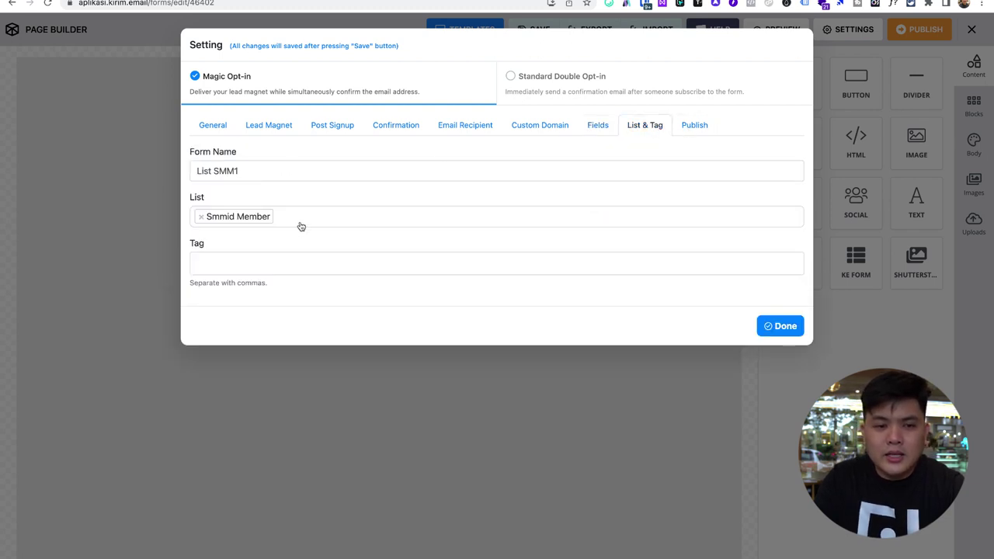
click(695, 129)
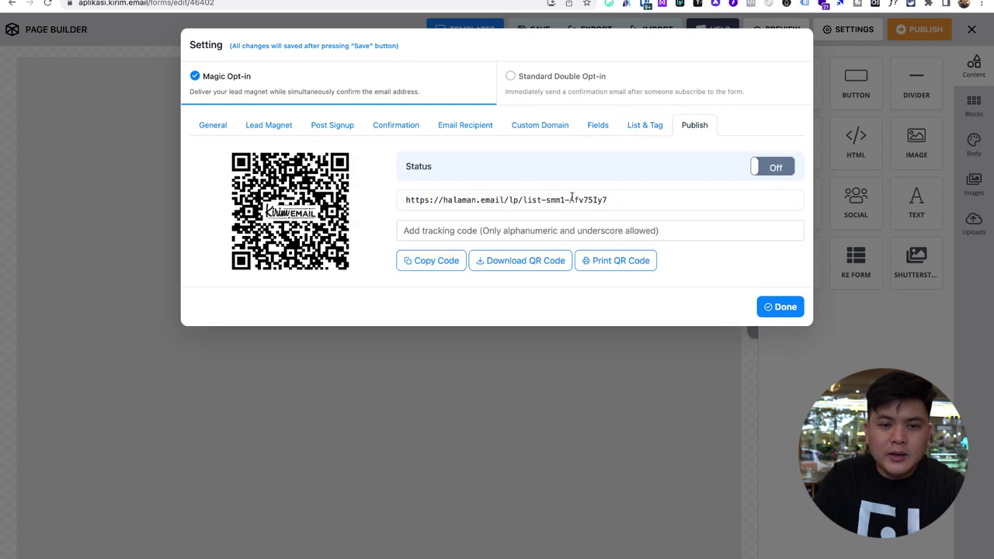
drag(572, 198, 430, 188)
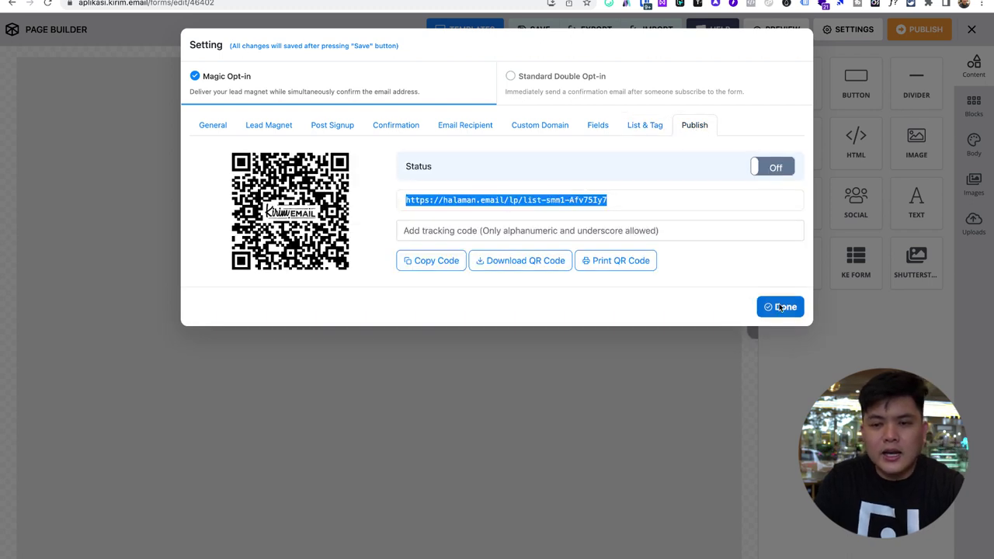
click(775, 306)
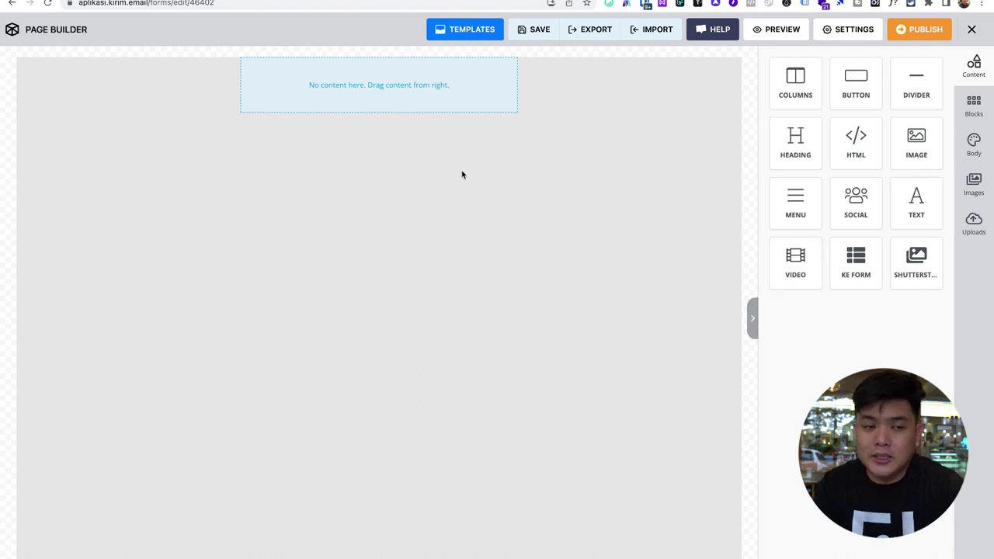
- Browse the Free, Premium and Saved page template collections
click(493, 30)
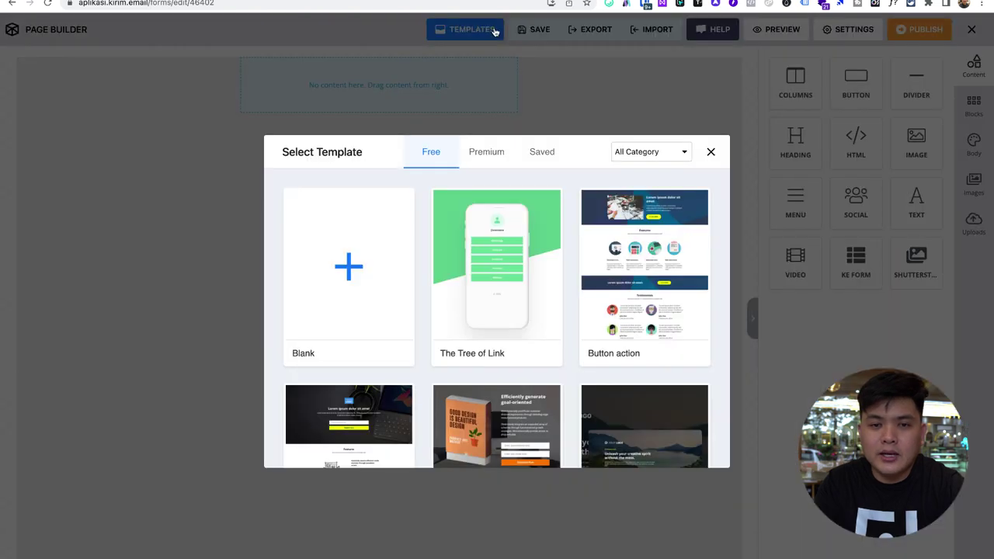
click(497, 154)
scroll(544, 272, down, 3)
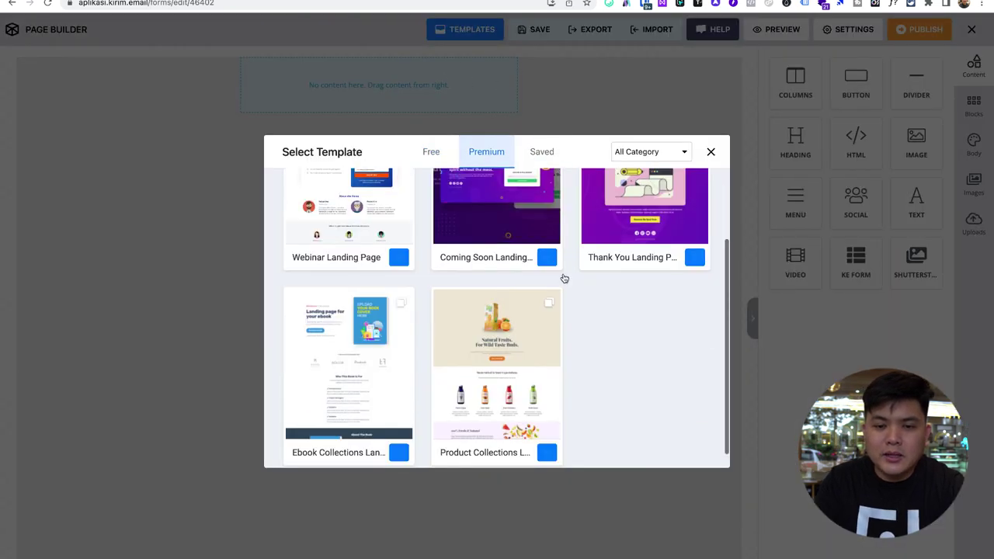
scroll(564, 279, up, 3)
click(536, 152)
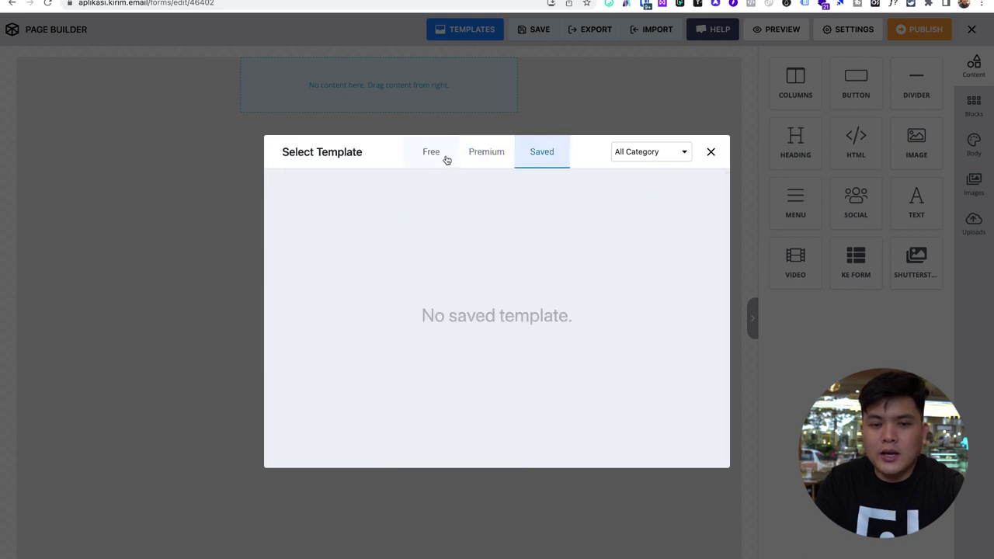
click(447, 159)
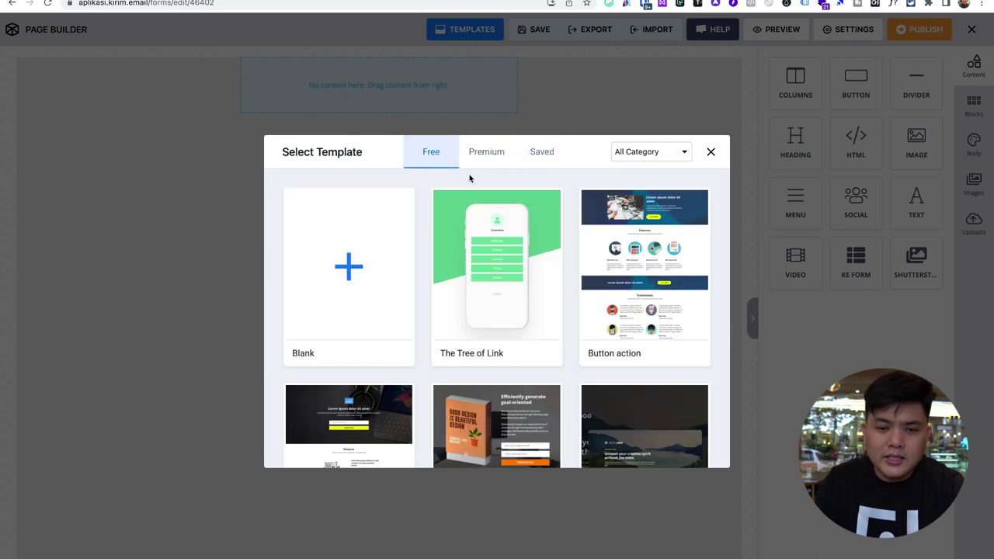
click(486, 151)
scroll(481, 330, down, 2)
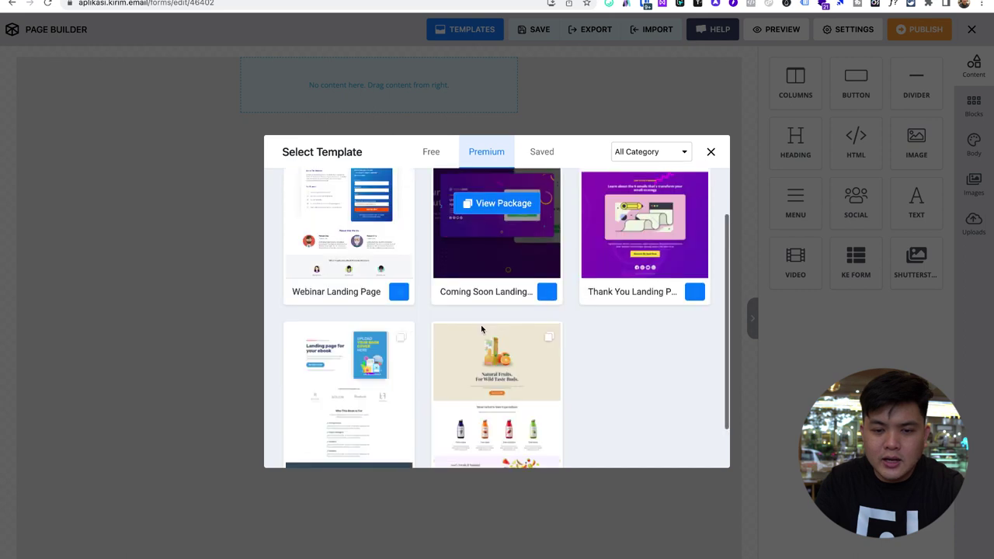
- Insert the free Download action template into the page
click(431, 151)
scroll(513, 274, down, 5)
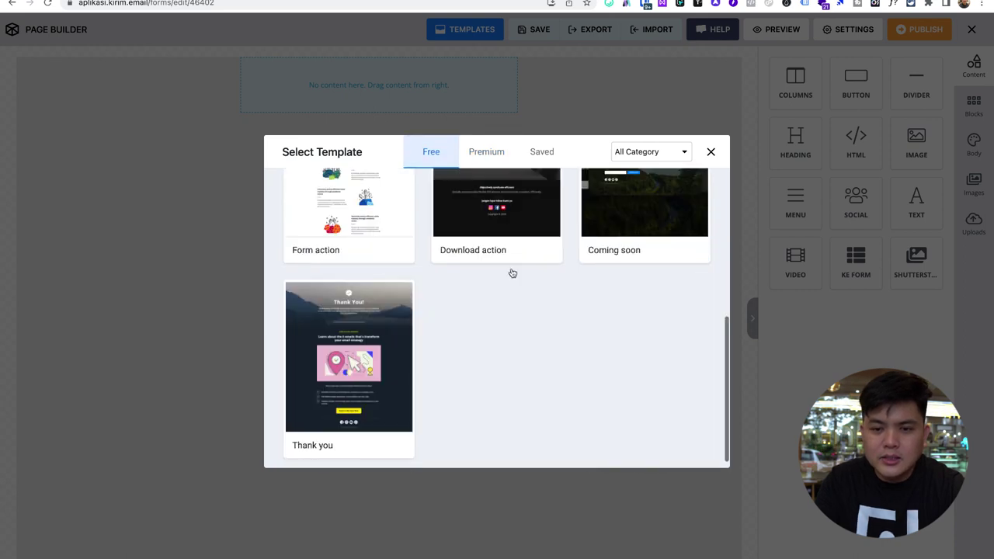
scroll(512, 273, up, 3)
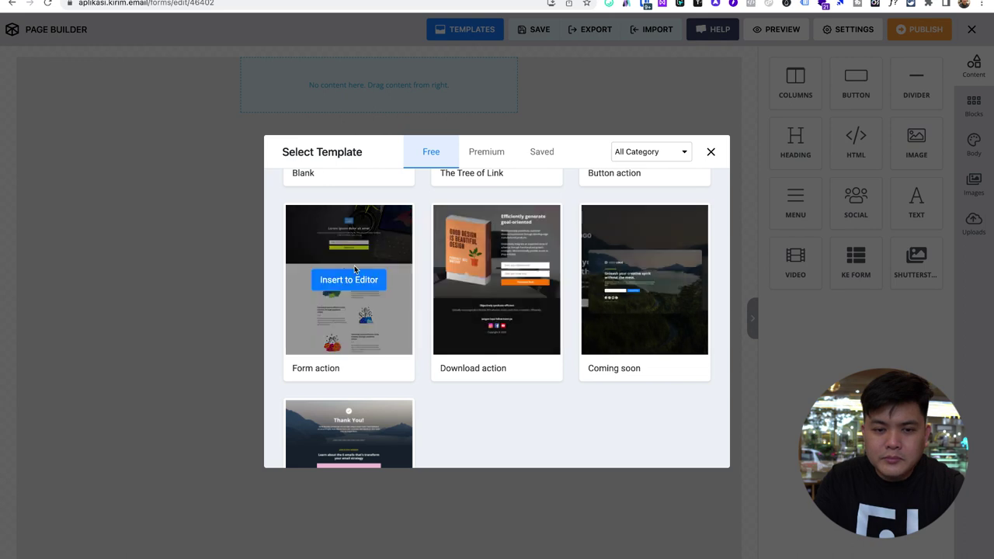
scroll(435, 285, down, 3)
scroll(435, 288, up, 6)
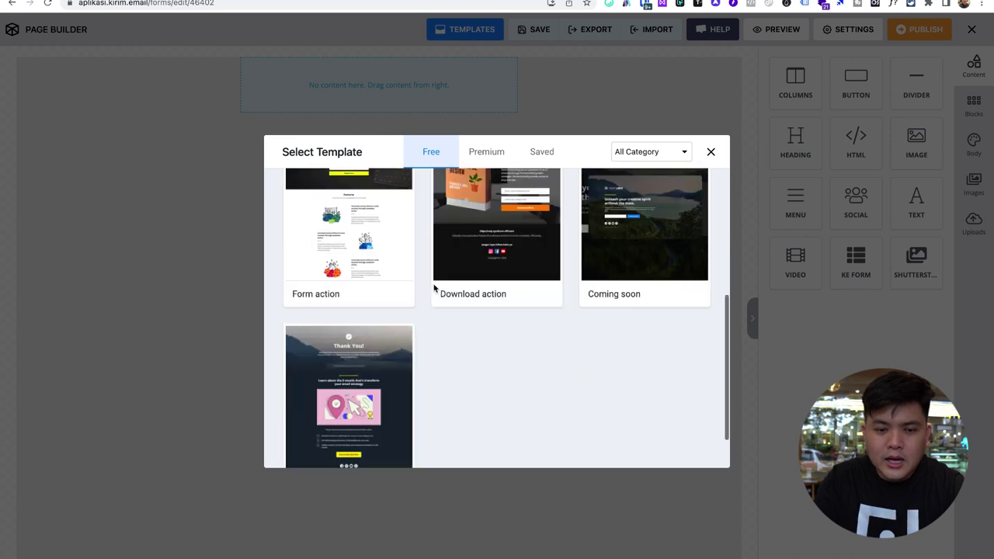
scroll(436, 290, down, 2)
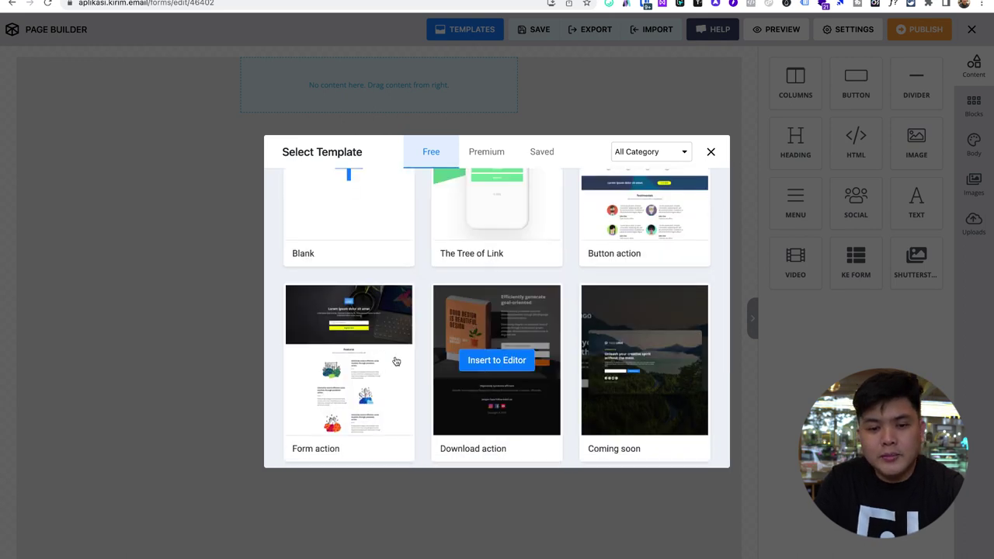
click(494, 365)
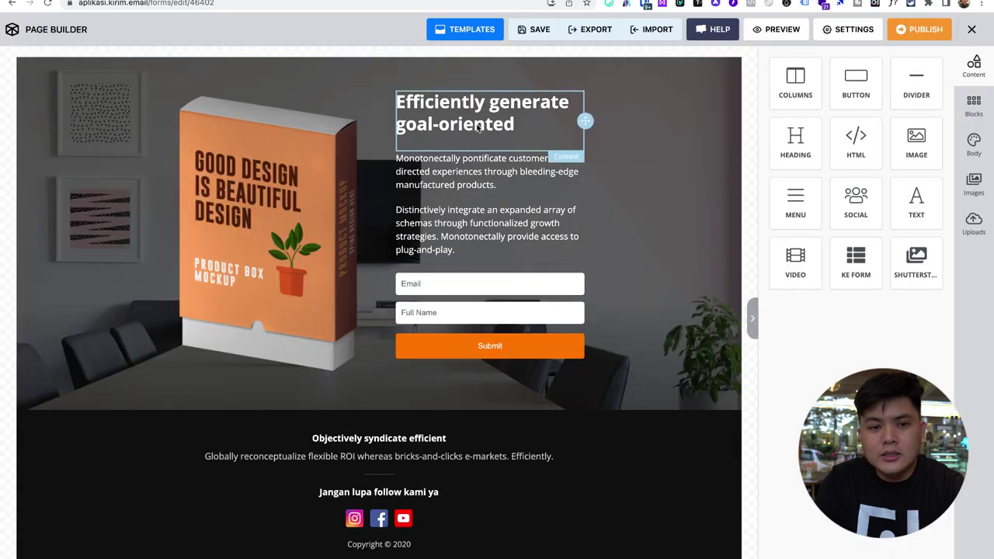
- Select the template heading and start replacing it, beginning the new headline with 'Dapatkan'
click(284, 165)
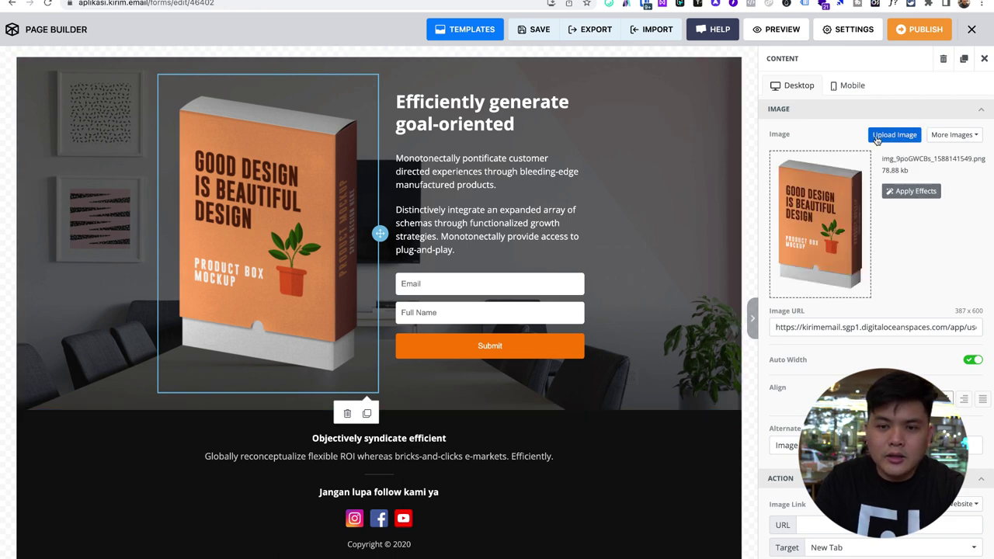
click(459, 134)
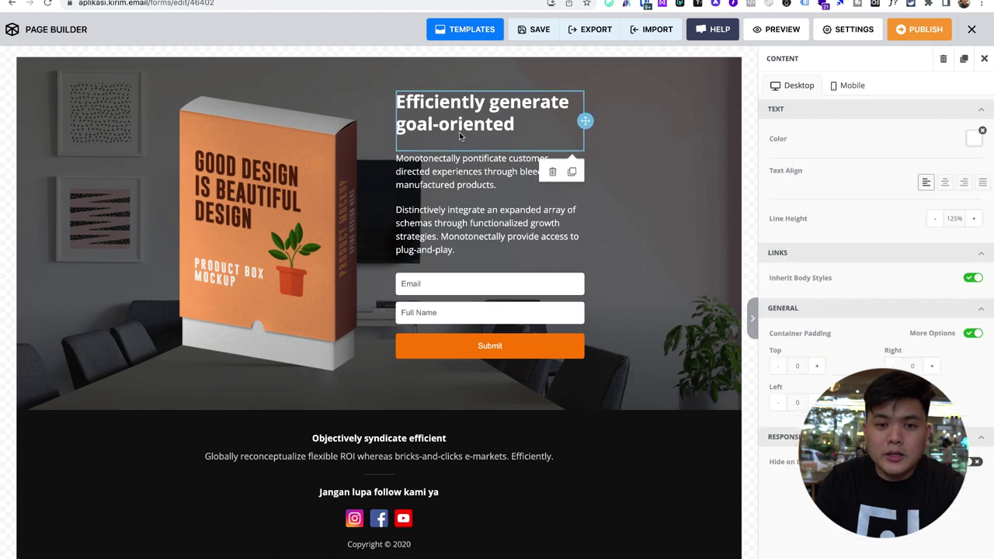
triple_click(459, 132)
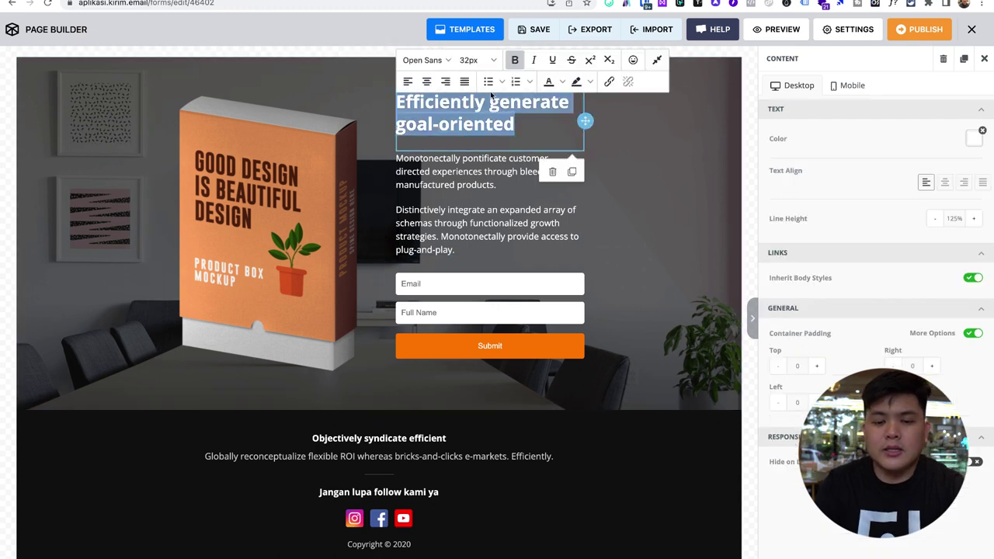
text(Dapatkan)
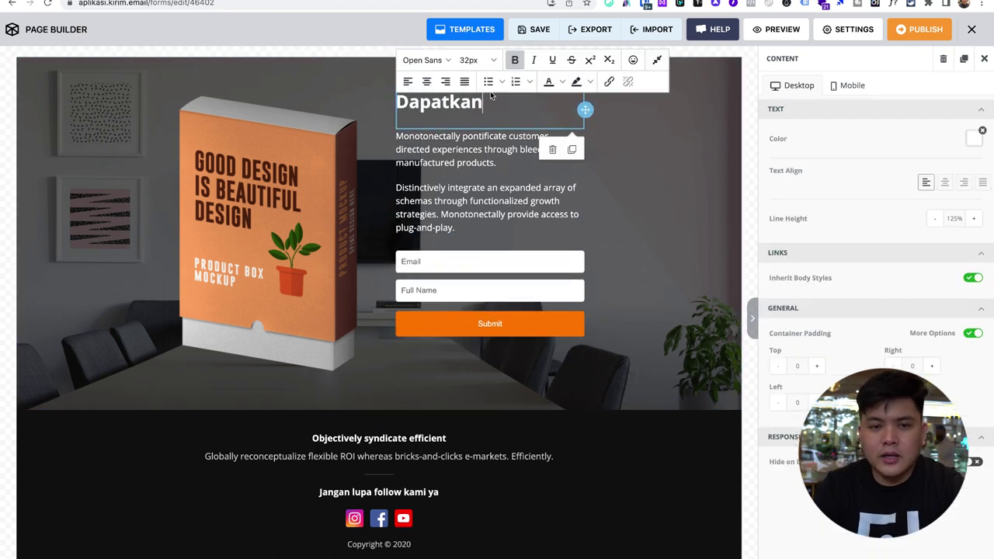
text(,)
key(BackSpace)
text(Promos)
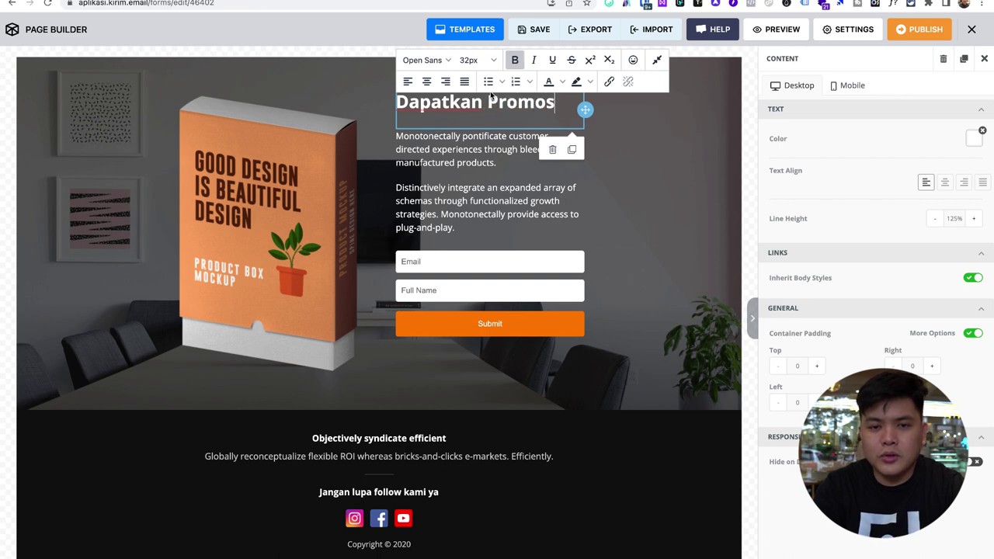
text(i Terbaru)
key(BackSpace)
key(BackSpace)
key(BackSpace)
key(BackSpace)
key(BackSpace)
key(BackSpace)
key(BackSpace)
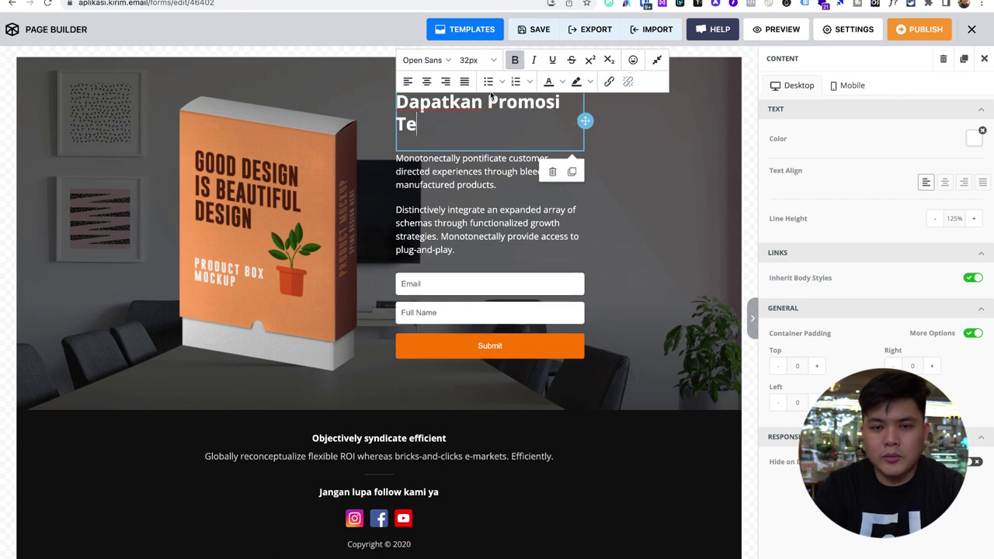
text(Terb)
key(BackSpace)
key(BackSpace)
key(BackSpace)
key(BackSpace)
key(BackSpace)
key(BackSpace)
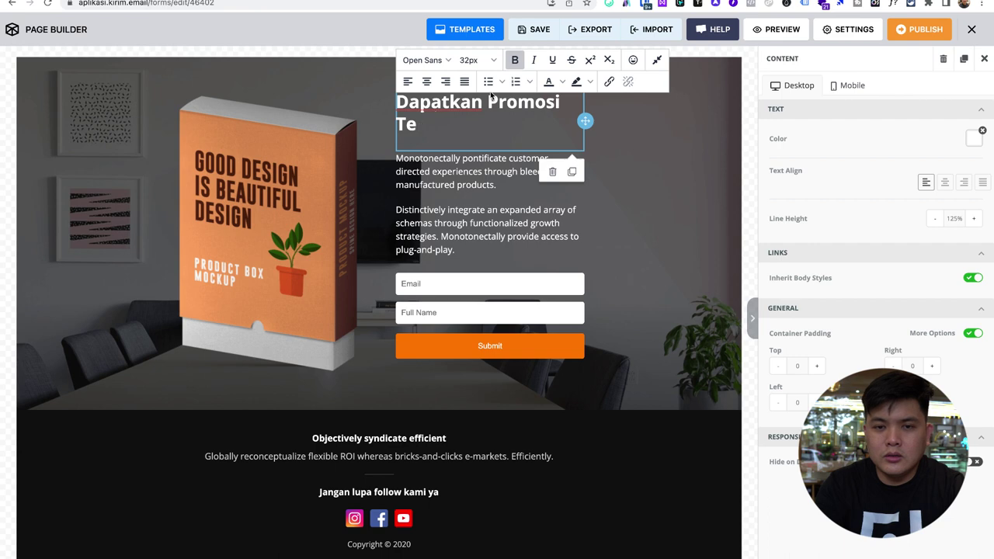
key(BackSpace)
key(BackSpace)
key(BackSpace)
key(BackSpace)
key(BackSpace)
key(BackSpace)
- Complete the headline as 'Dapatkan 50K IDR Kupon Diskon dari A'
text(Rp)
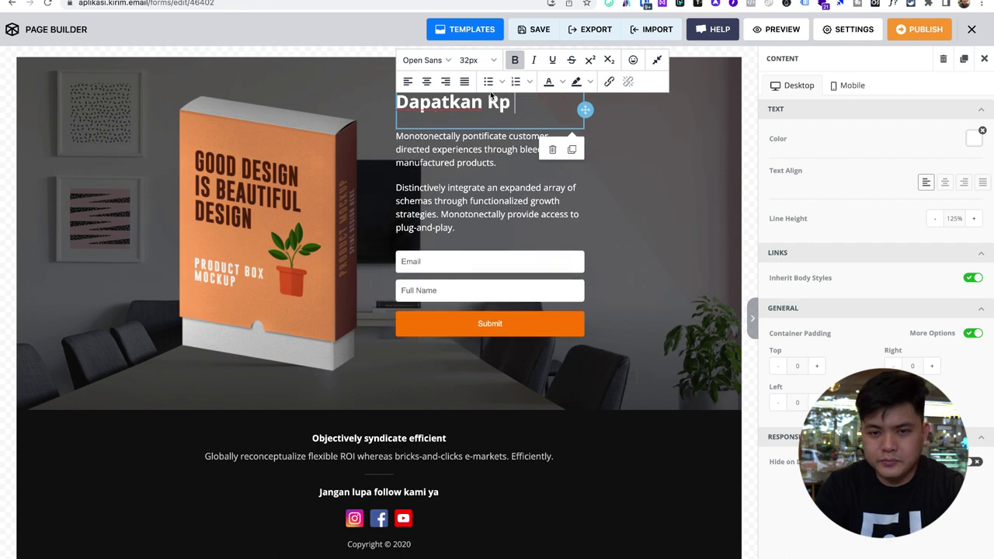
key(BackSpace)
key(BackSpace)
key(BackSpace)
text(5)
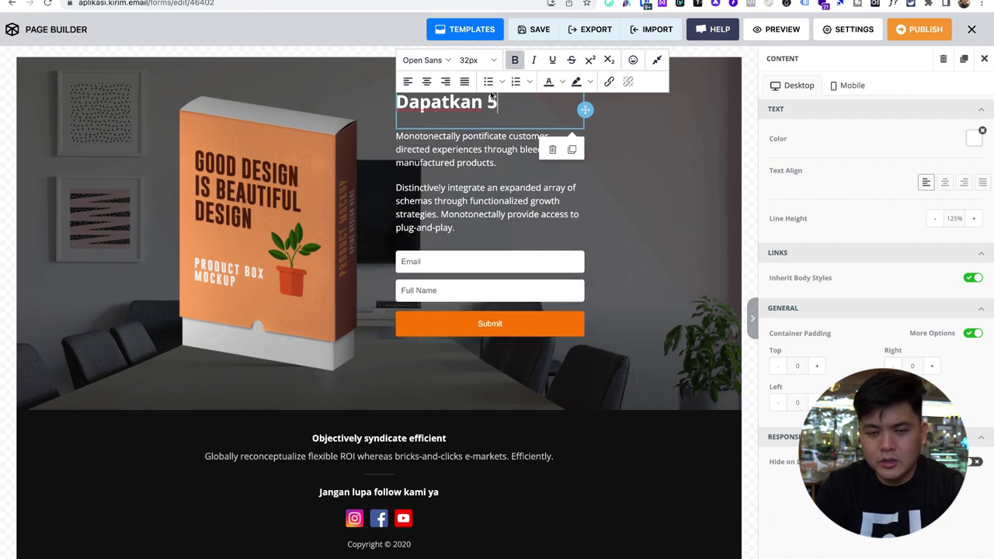
text(0K)
key(BackSpace)
key(BackSpace)
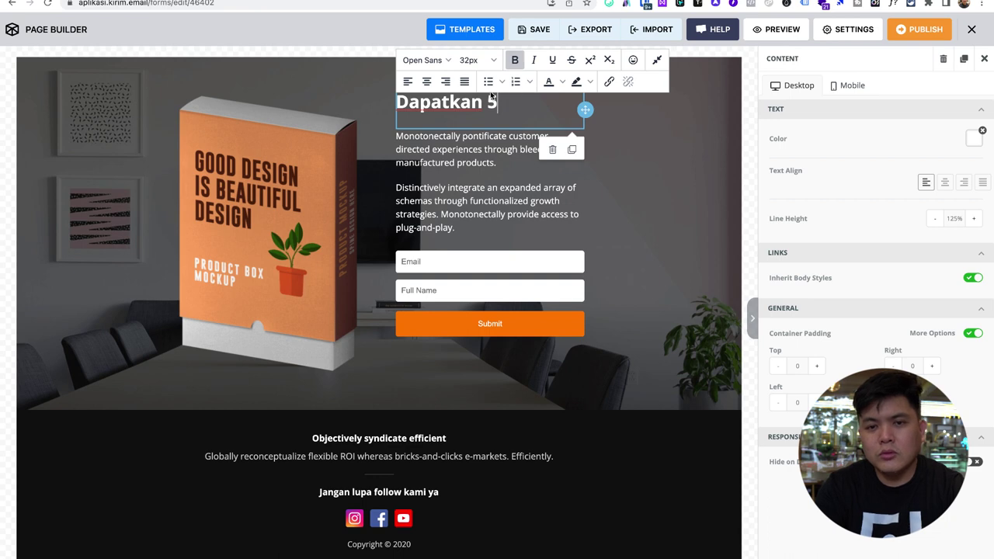
text(0K IDR C)
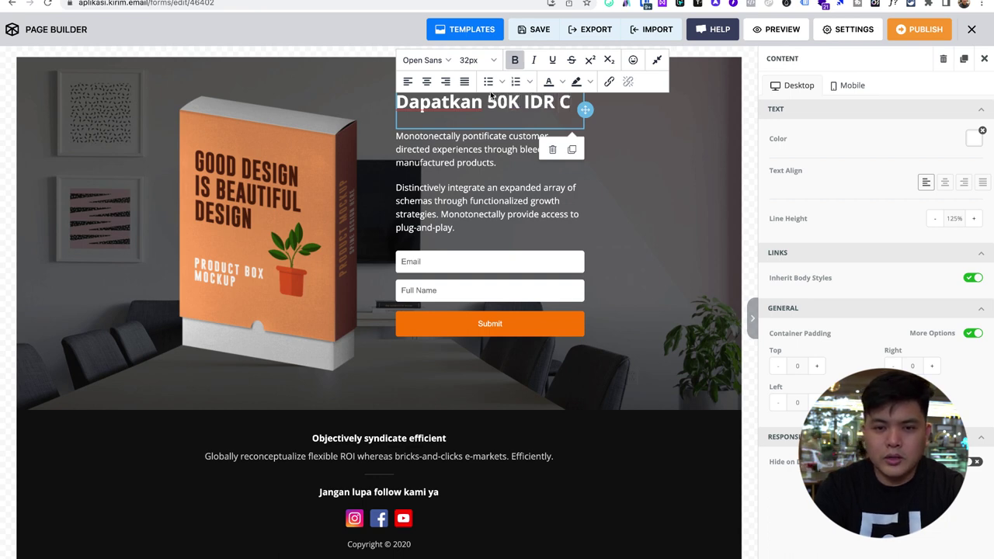
key(BackSpace)
text(K)
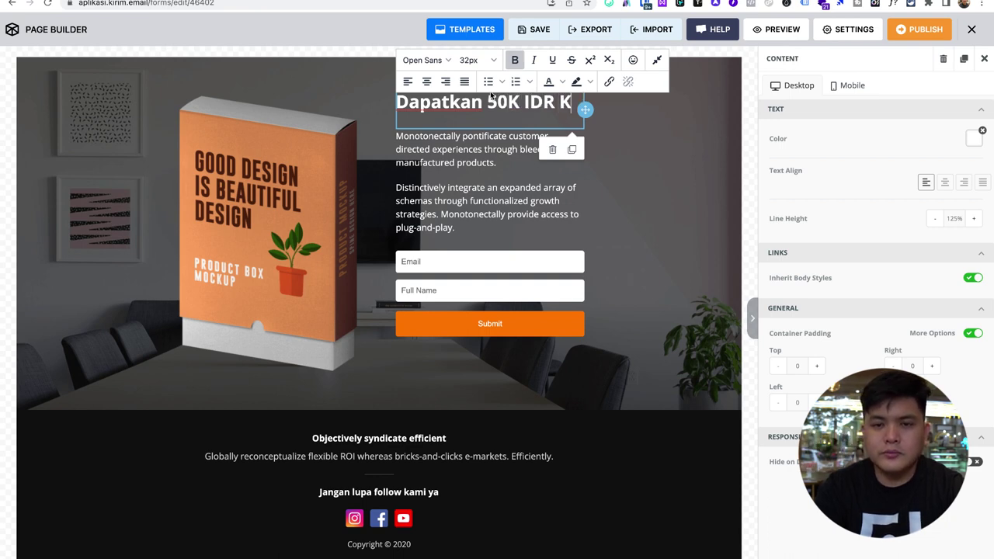
text(upon Disko)
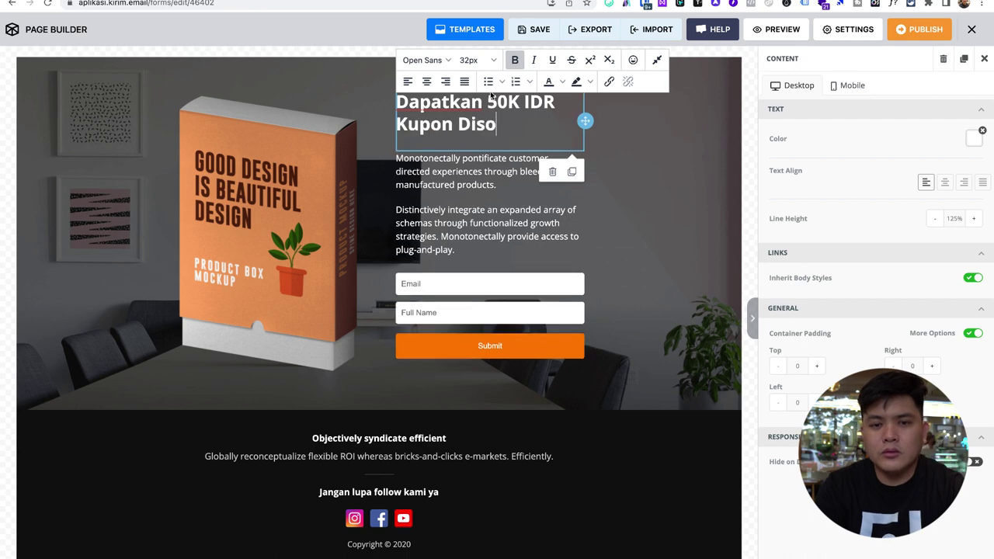
key(BackSpace)
text(kon)
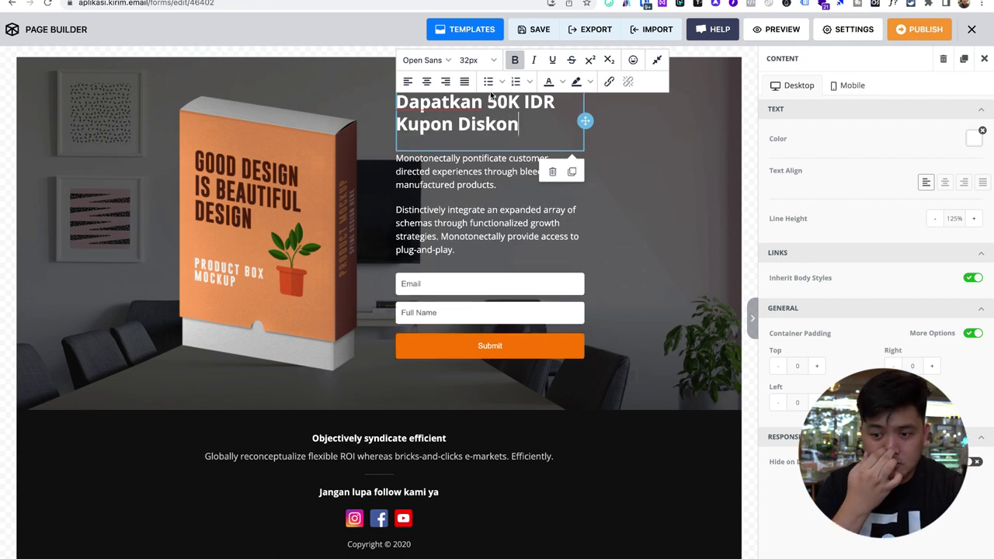
text( dari A)
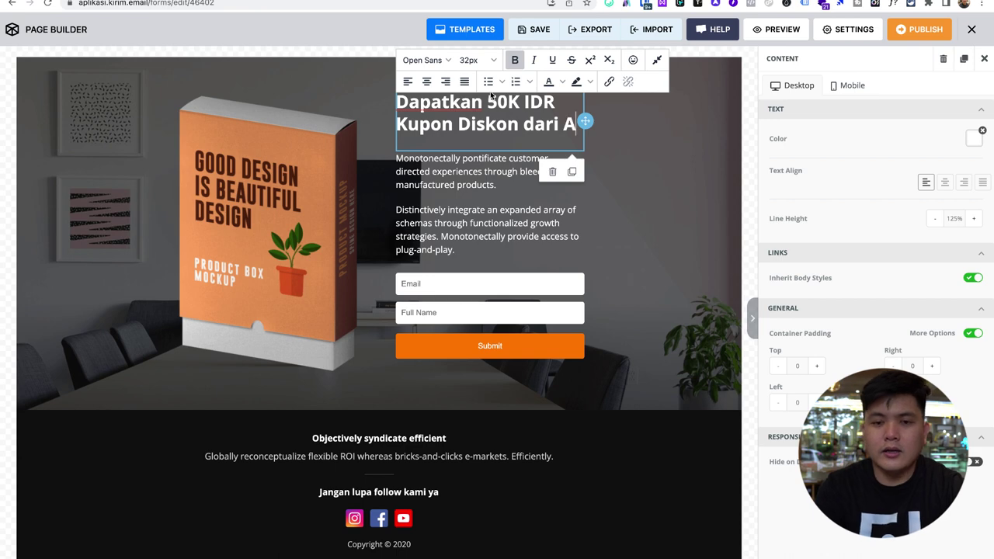
triple_click(489, 161)
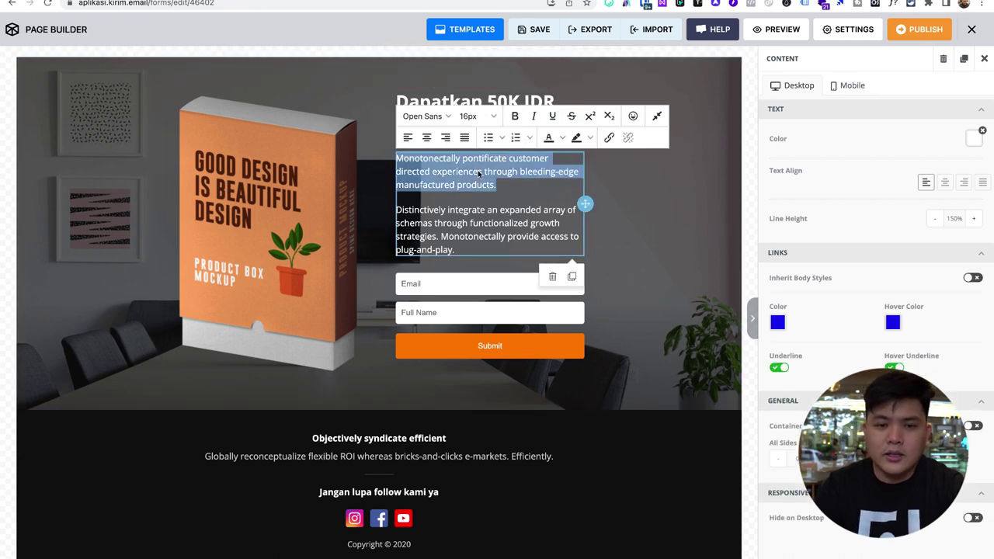
- Move the social icons and 'Jangan lupa follow kami ya' under Submit; delete the 'Globally reconceptualize' text
click(645, 215)
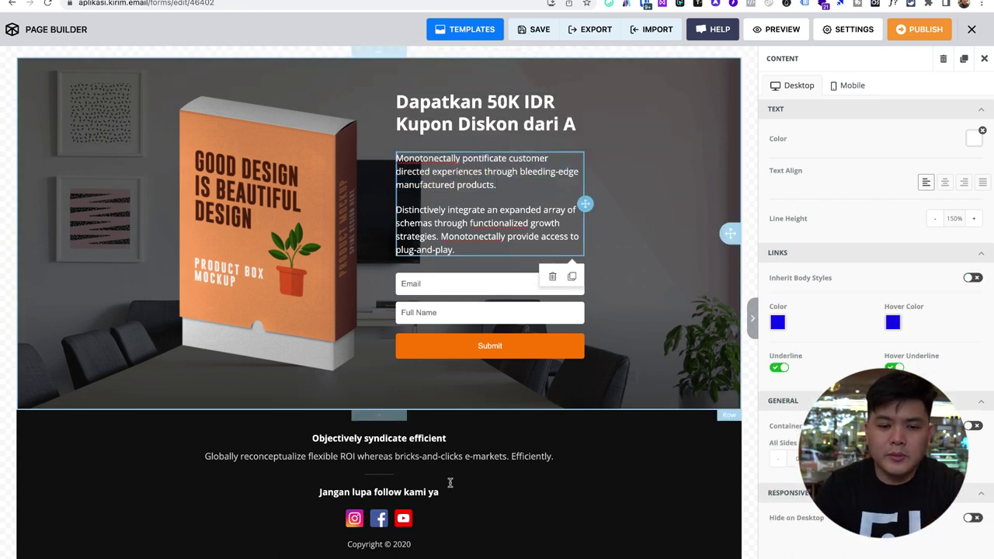
scroll(586, 446, down, 1)
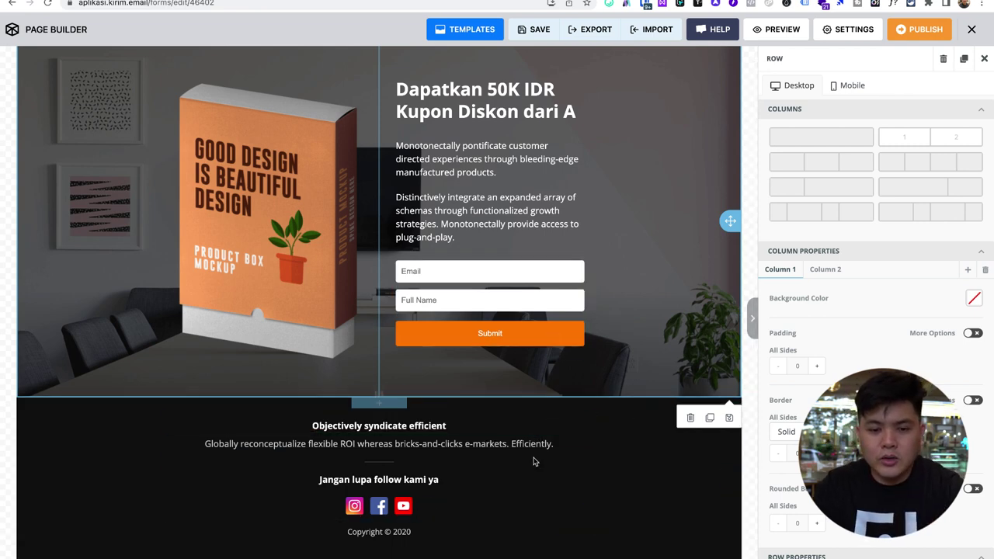
click(611, 506)
drag(592, 505, 508, 346)
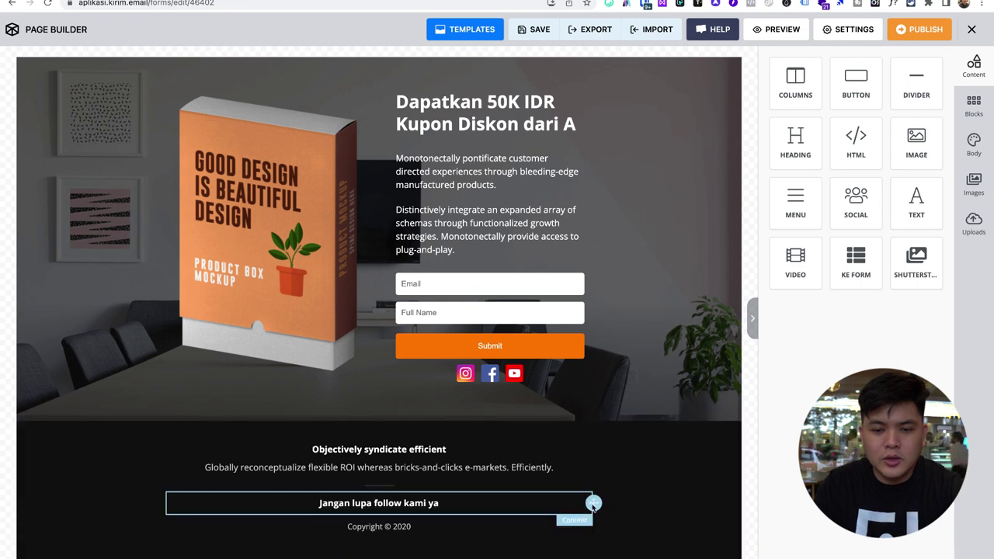
drag(593, 505, 504, 363)
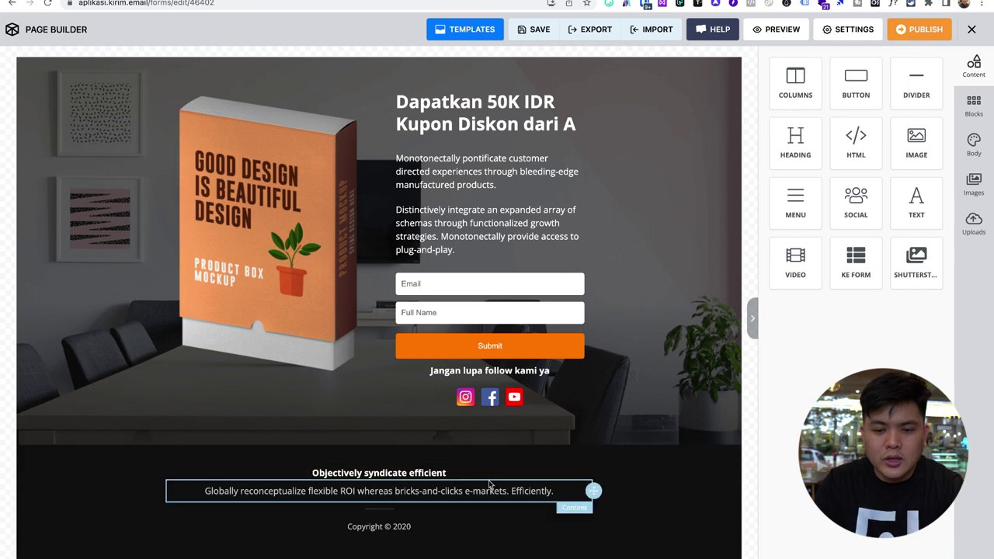
click(520, 492)
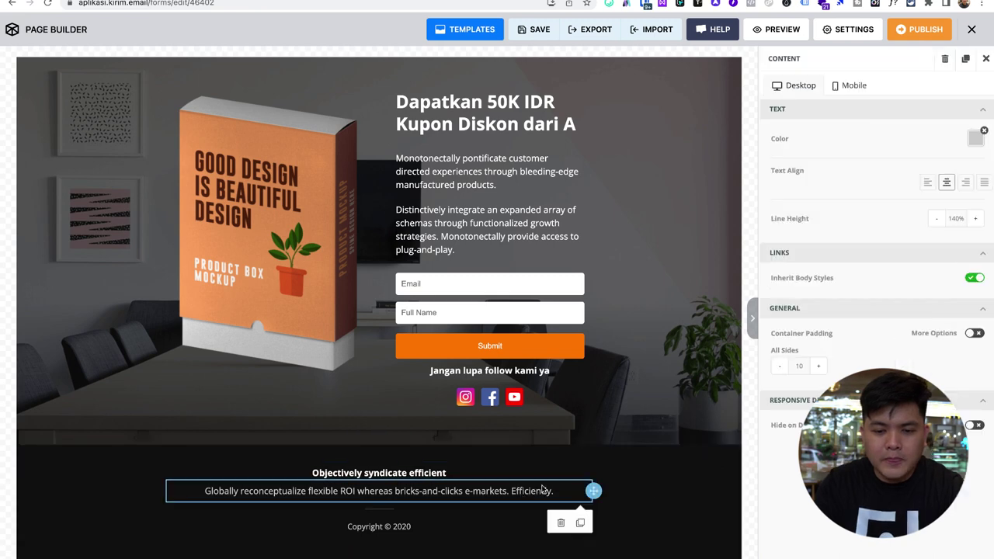
click(561, 523)
- Delete the 'Objectively syndicate efficient' footer text and the footer divider line
click(497, 472)
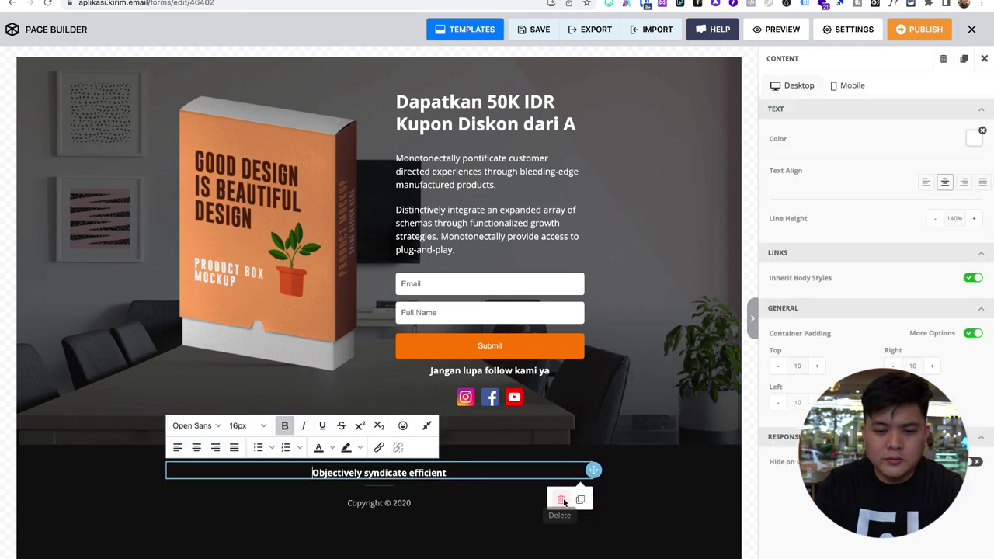
click(562, 500)
click(428, 469)
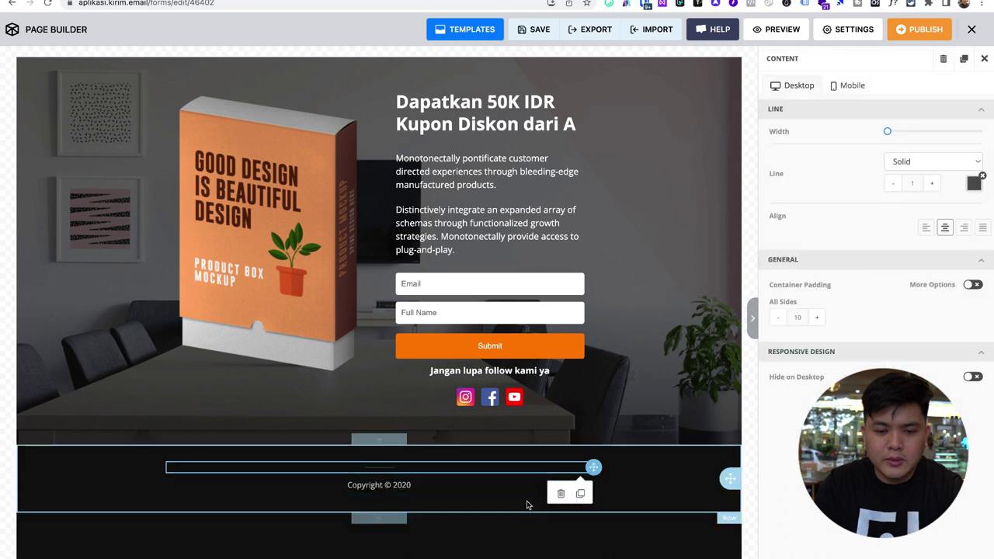
click(561, 493)
- Change the copyright year in the footer HTML block from 2020 to 2022
click(462, 473)
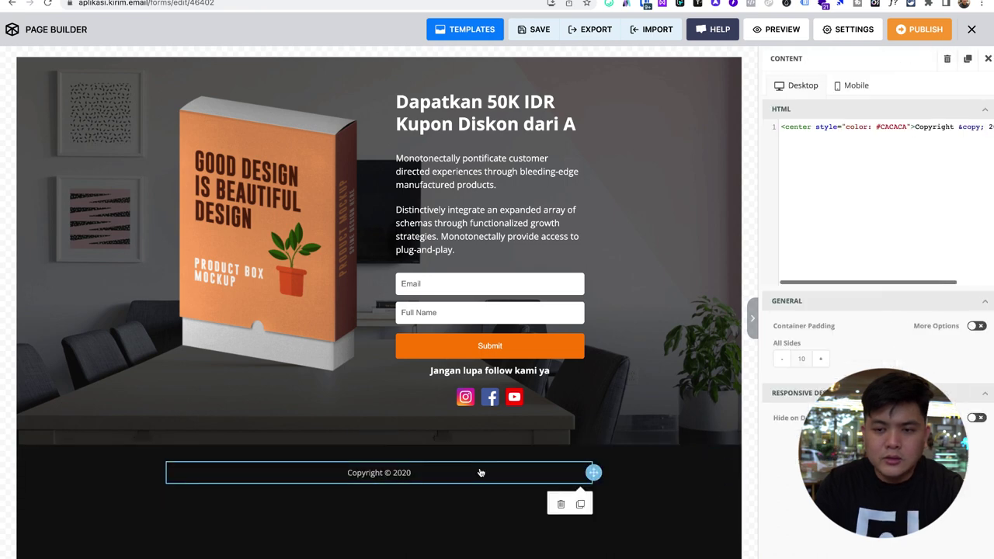
click(954, 129)
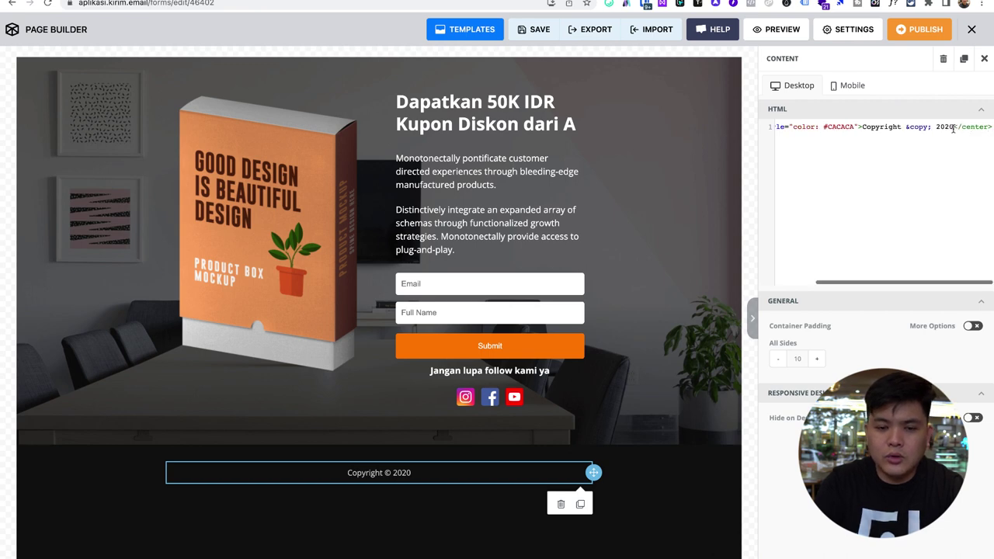
key(BackSpace)
text(2)
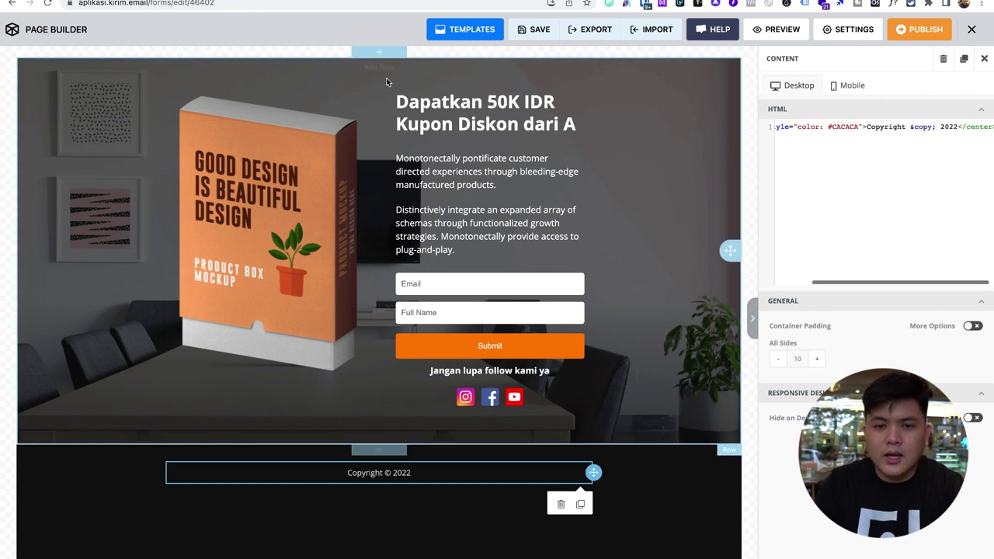
click(274, 169)
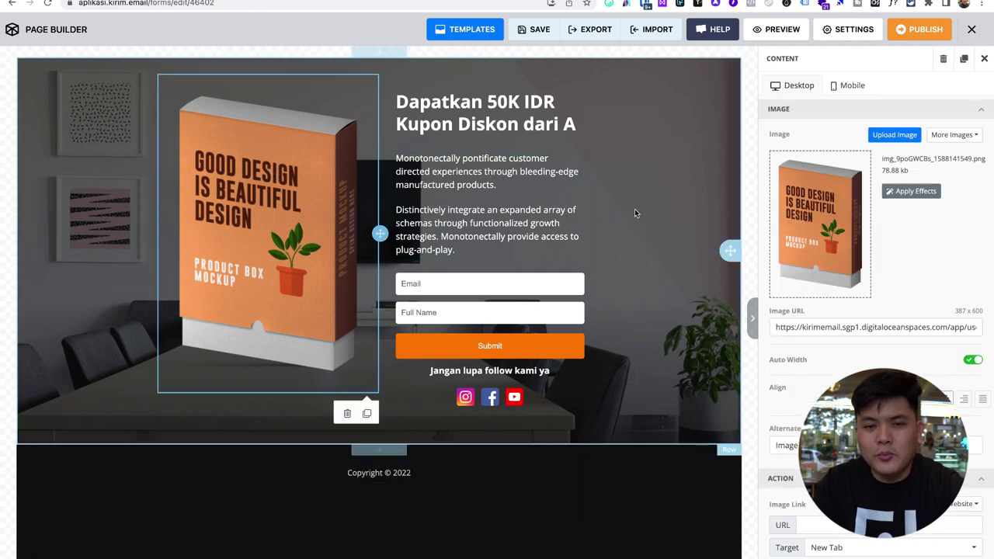
click(628, 132)
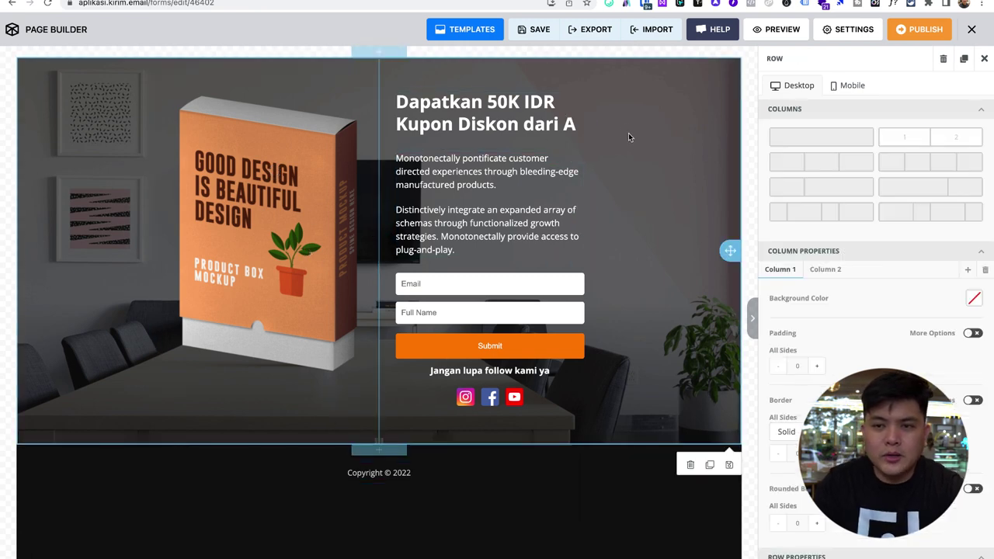
click(792, 31)
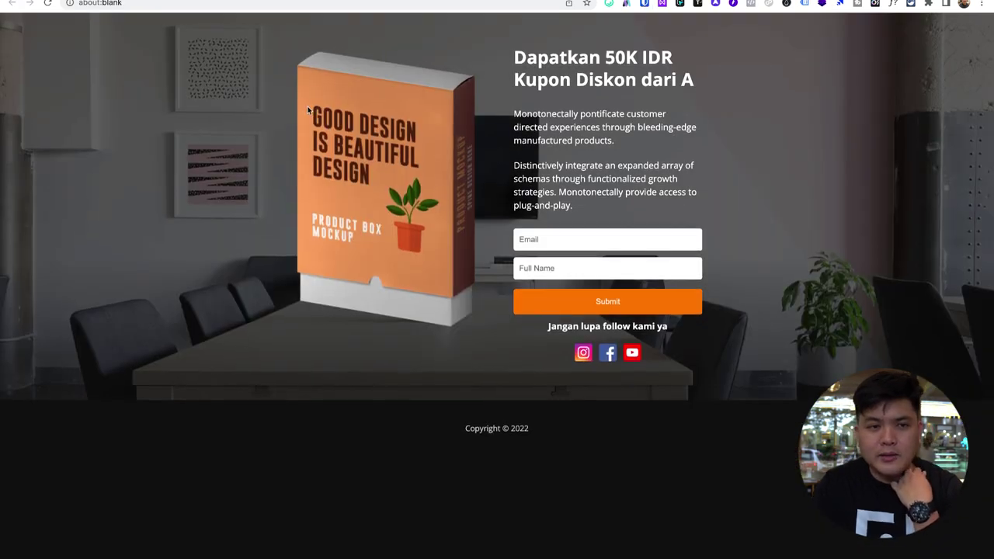
right_click(220, 94)
click(251, 261)
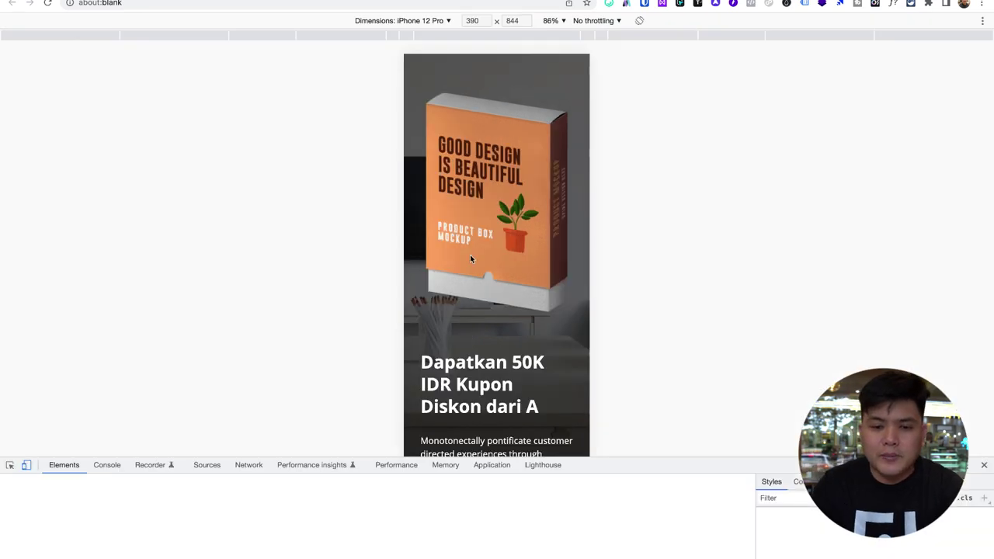
scroll(470, 254, down, 5)
scroll(495, 269, up, 3)
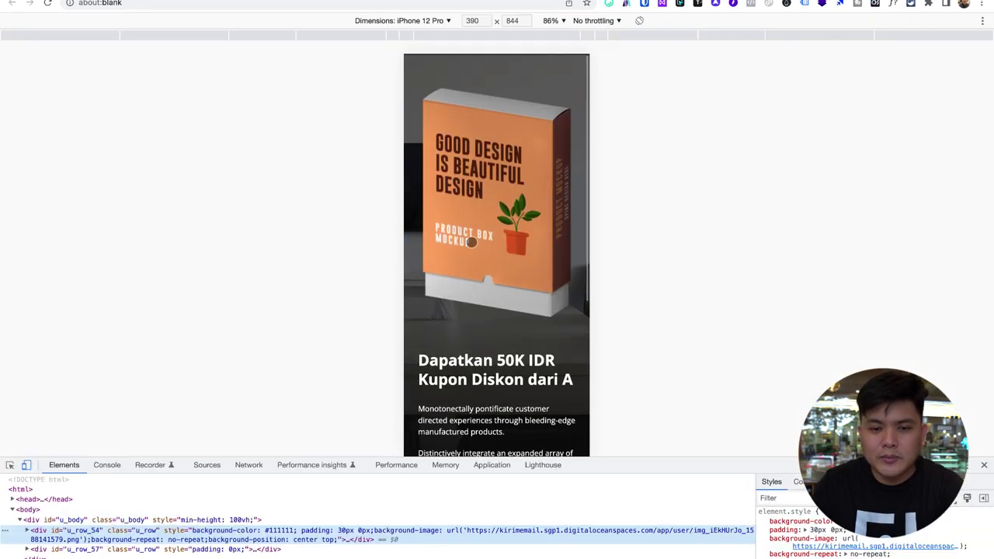
scroll(495, 269, down, 4)
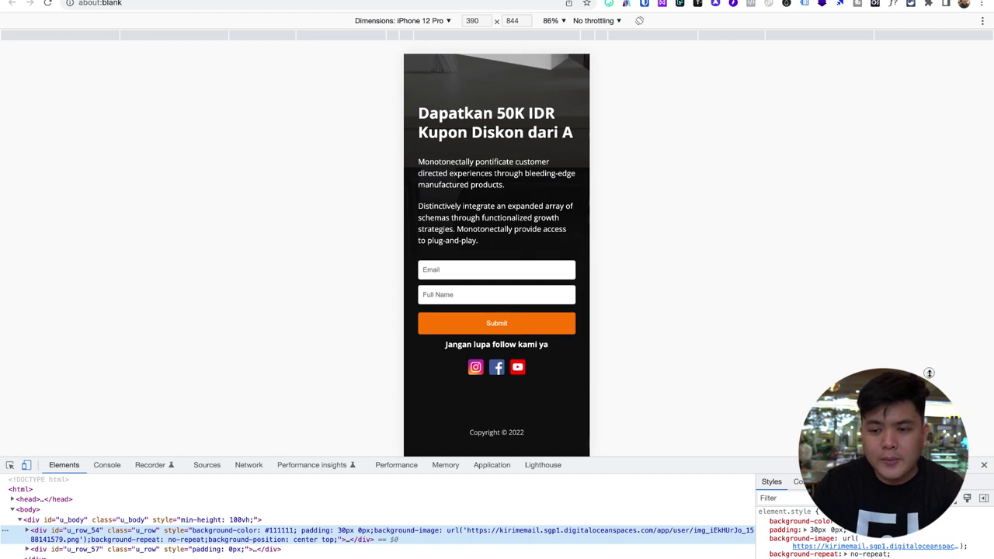
click(982, 464)
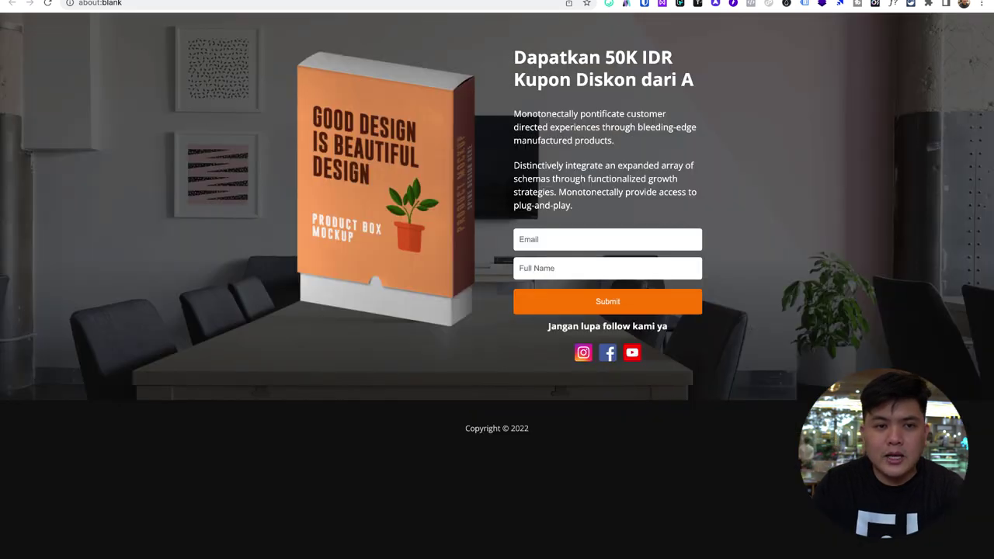
key(super+w)
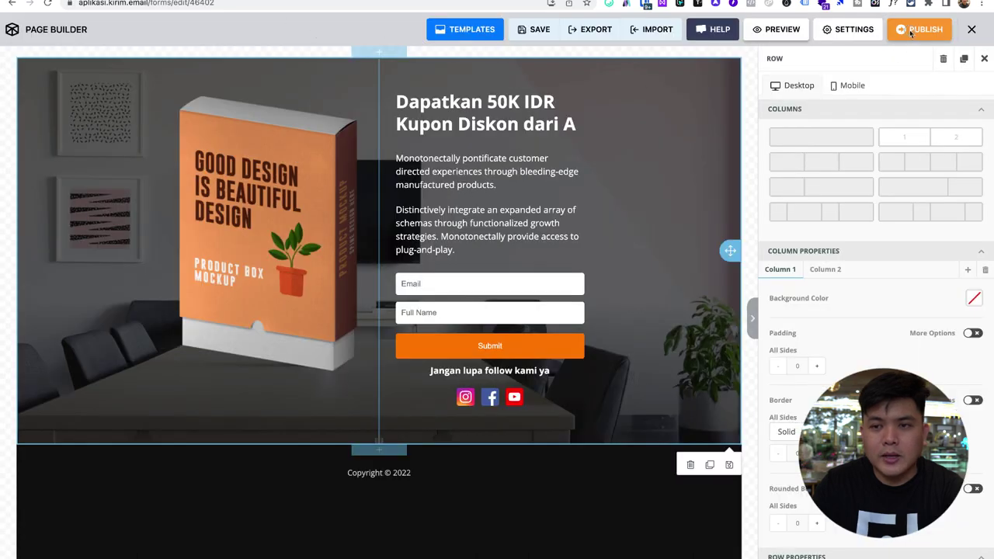
- Set the confirmation email subject to 'Terima Kasih, ini Kupon kamu' and publish the landing page
click(919, 30)
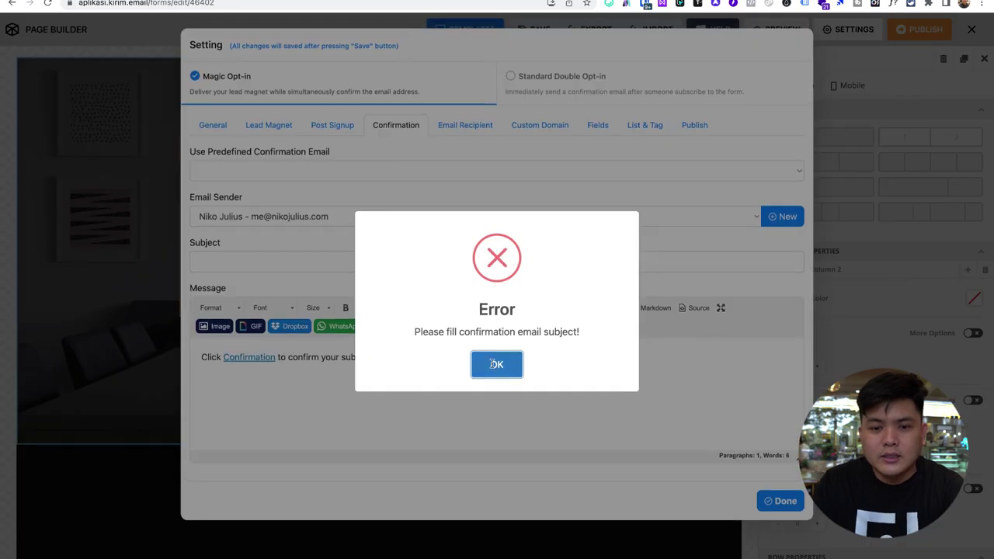
click(494, 363)
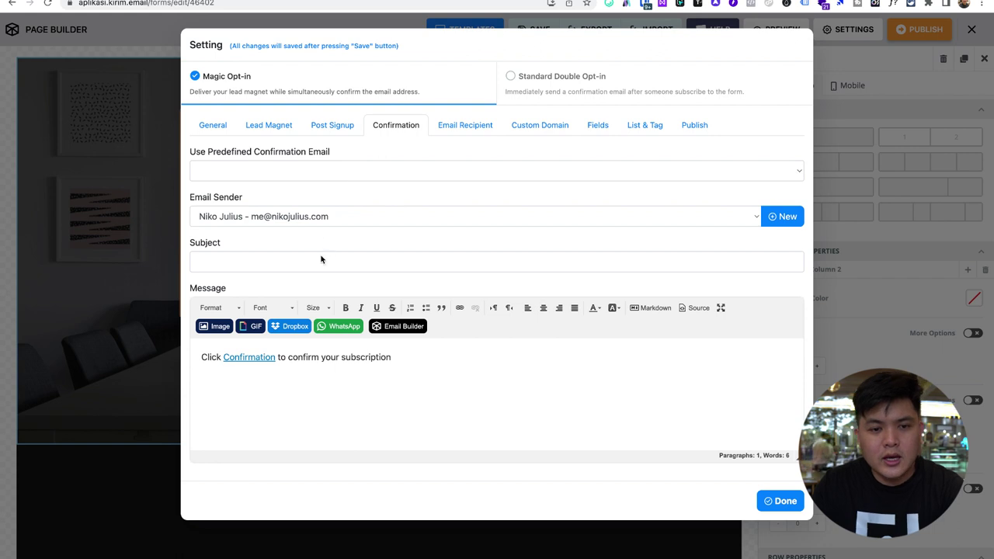
click(322, 259)
text(Kup)
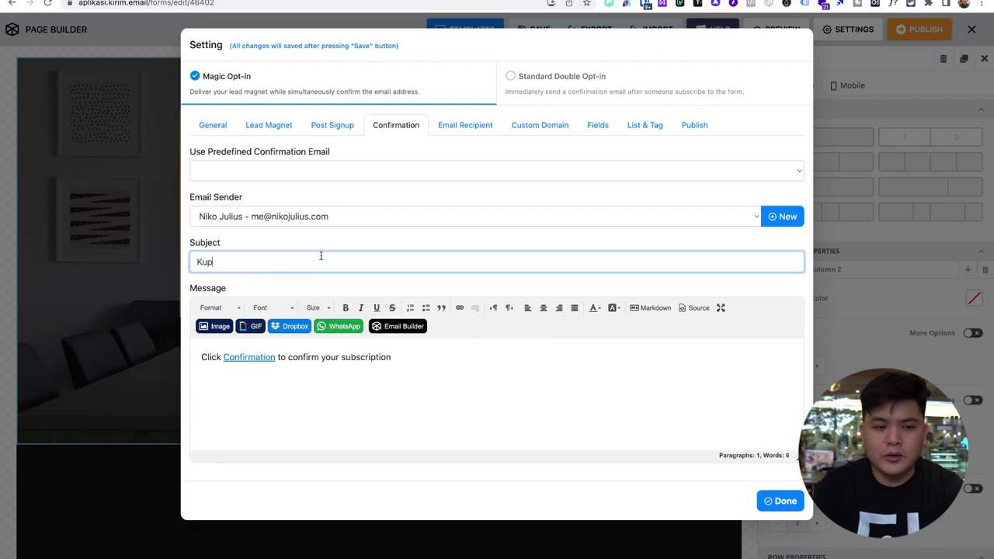
text(o)
key(BackSpace)
key(BackSpace)
key(BackSpace)
key(BackSpace)
text(Dapatkan)
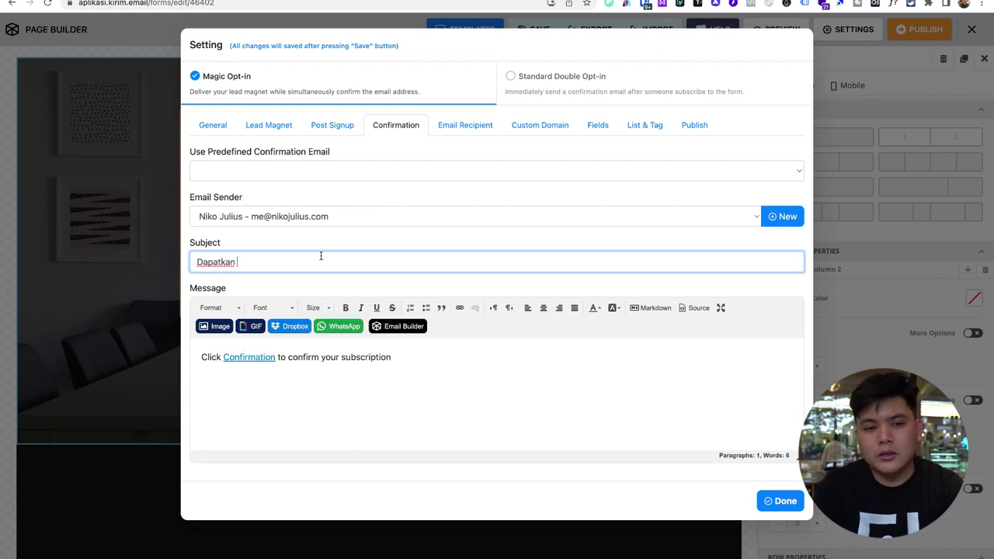
key(super+a)
text(Ter)
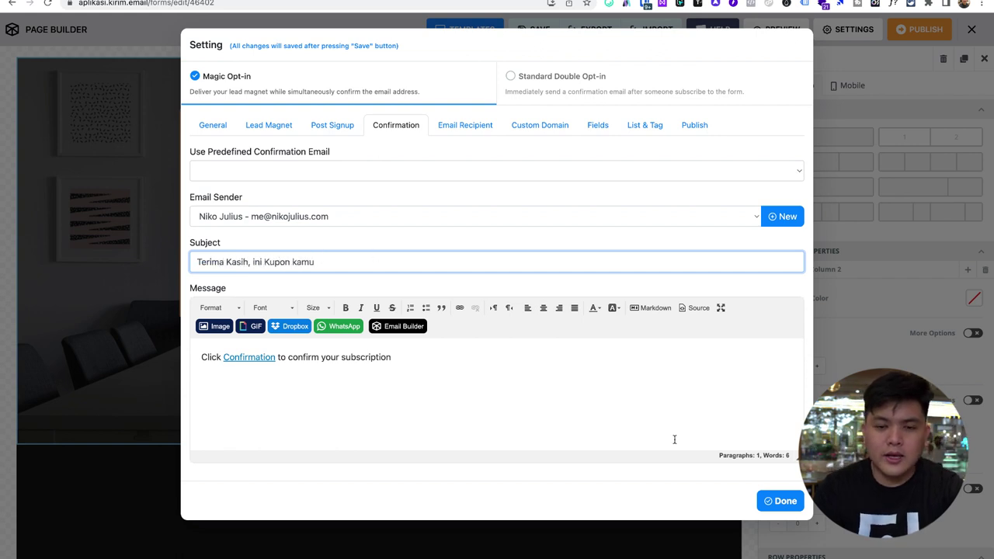
click(782, 502)
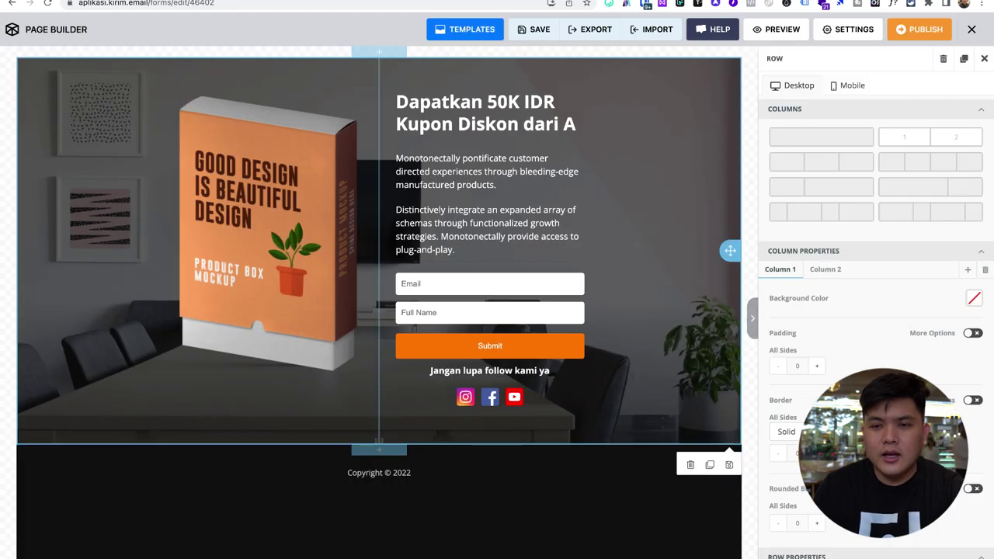
click(926, 28)
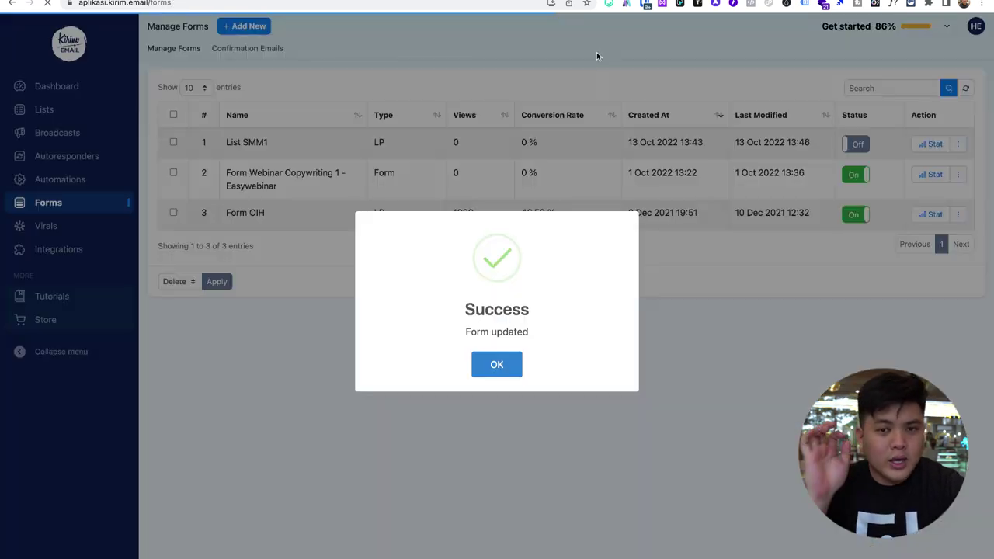
- Dismiss the form-updated confirmation and switch the List SMM1 form's status On
click(507, 357)
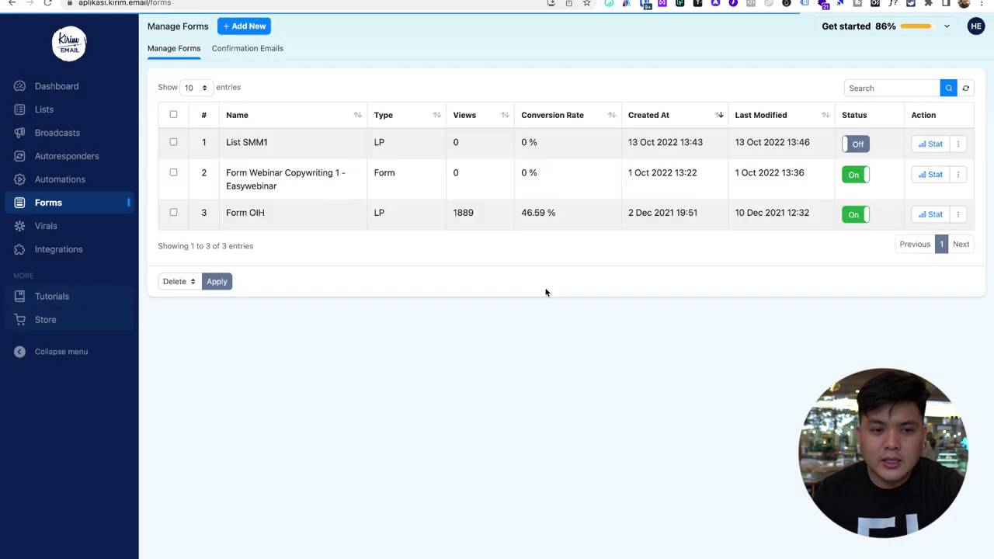
drag(248, 142, 303, 144)
click(627, 145)
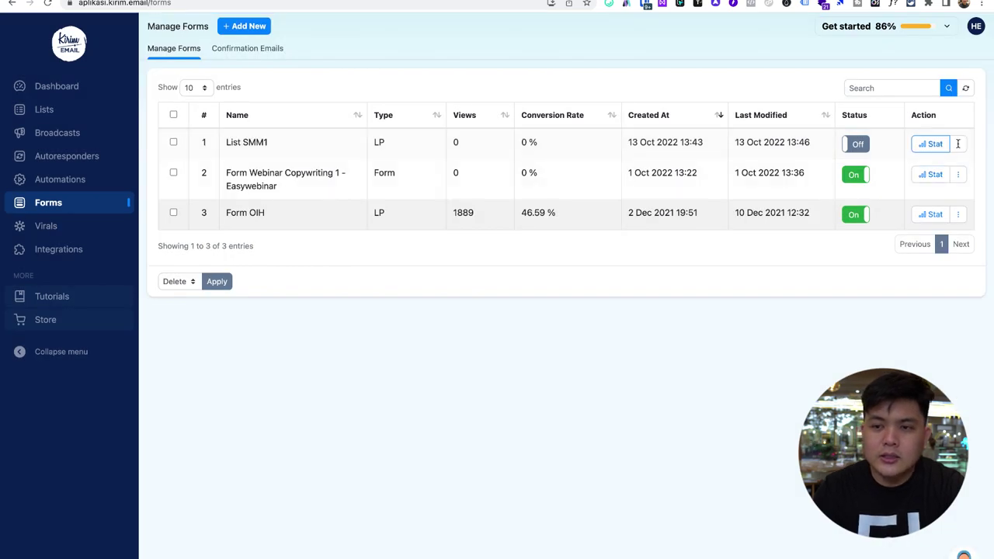
click(854, 144)
- View List SMM1's live landing page on halaman.email in a new tab
click(960, 146)
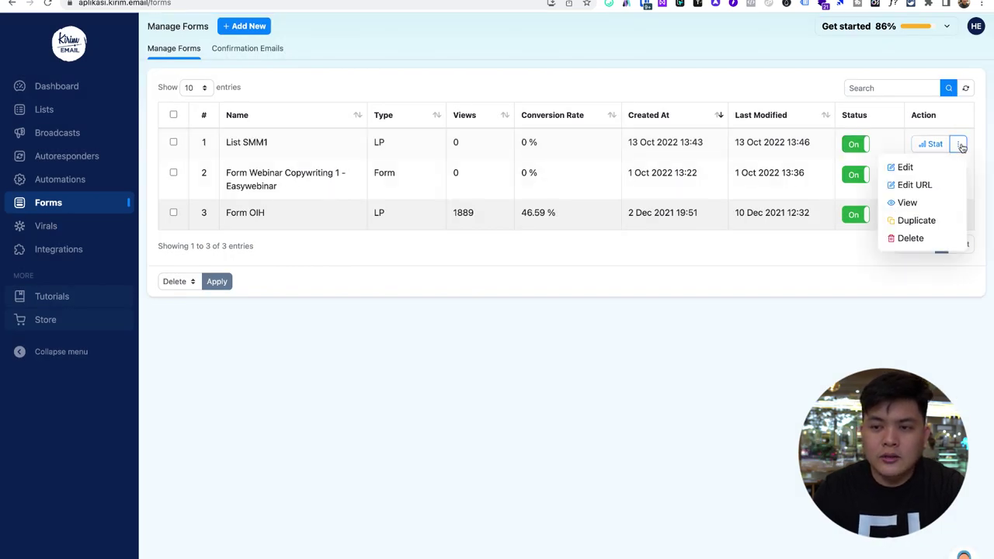
click(908, 202)
click(201, 5)
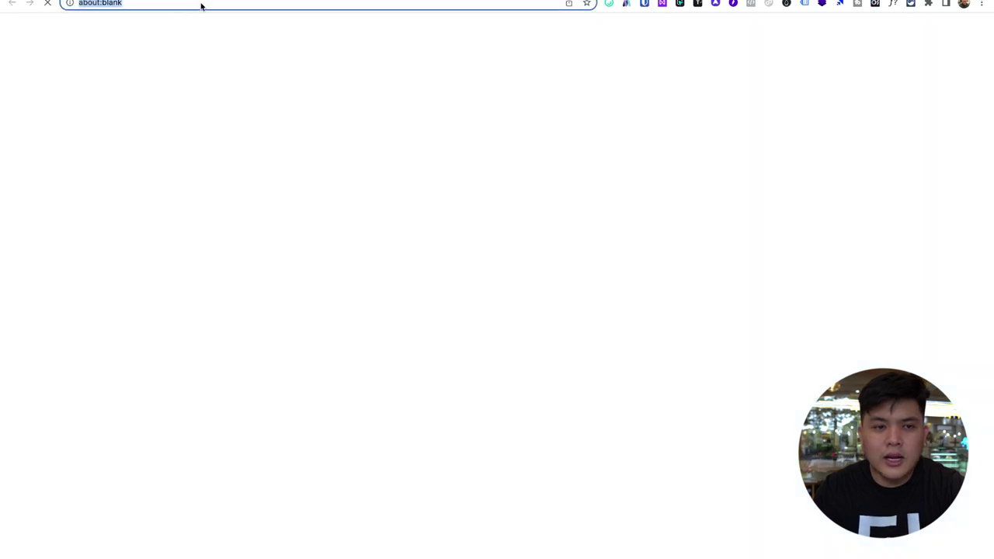
click(226, 8)
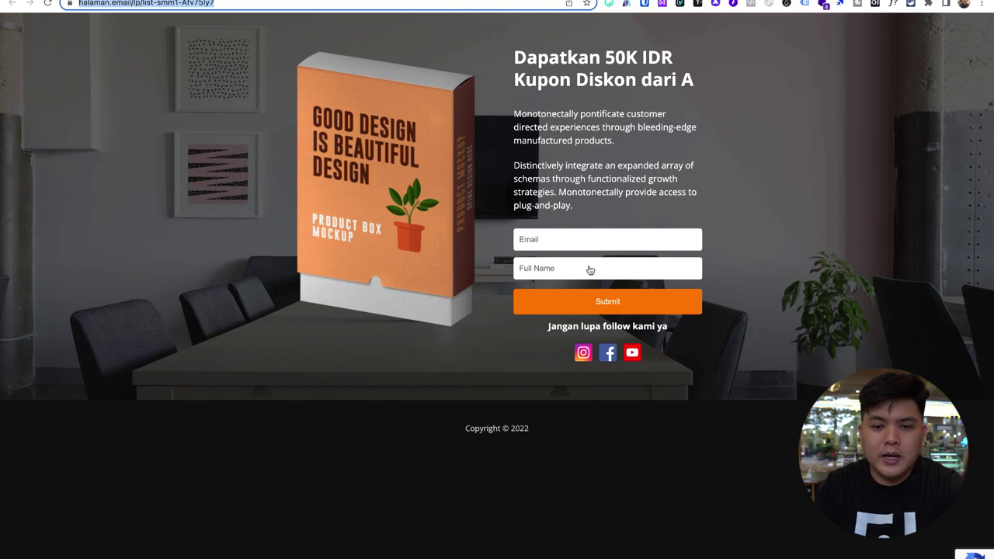
- Submit a test signup using the saved email and full-name autofill, then close the page tab
click(583, 240)
click(552, 271)
click(556, 236)
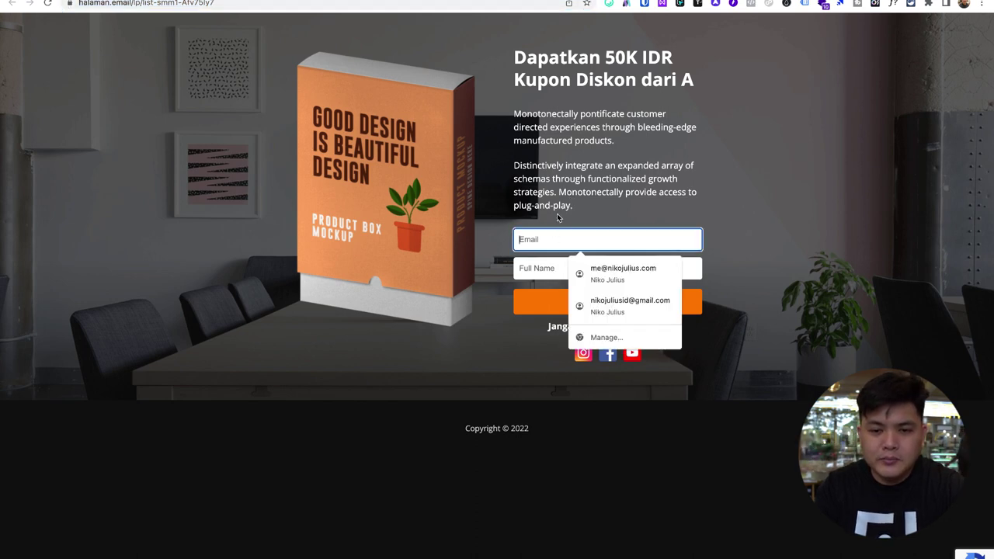
text(n)
key(BackSpace)
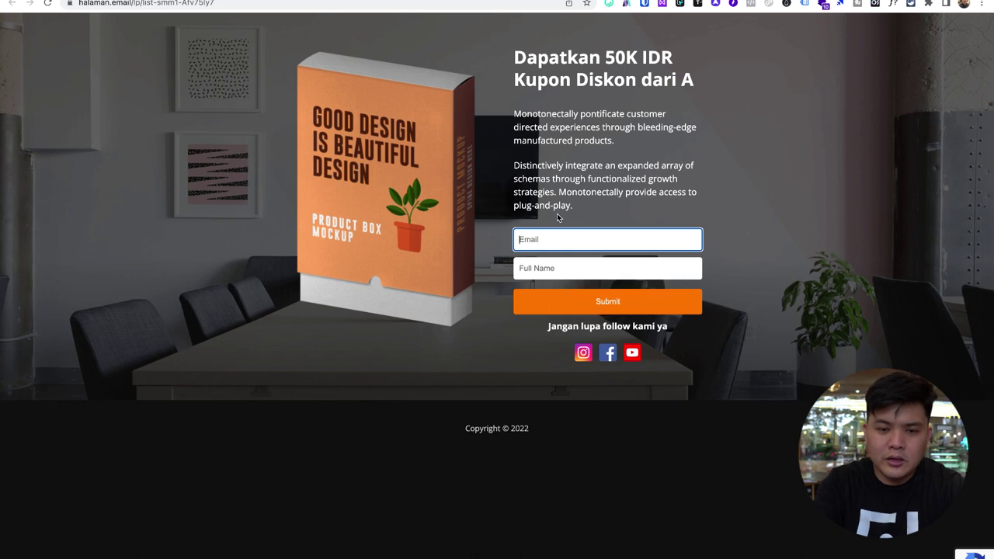
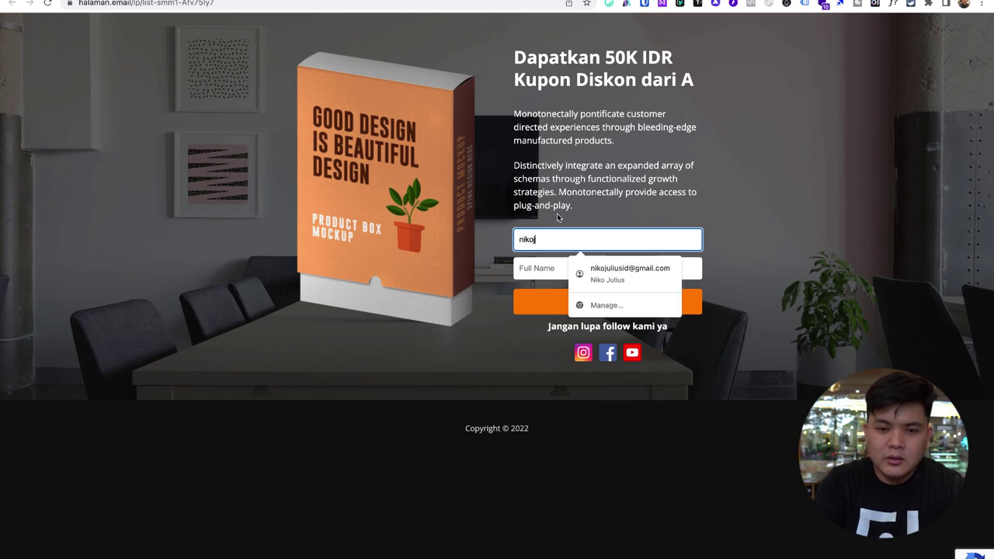
key(Down)
key(Return)
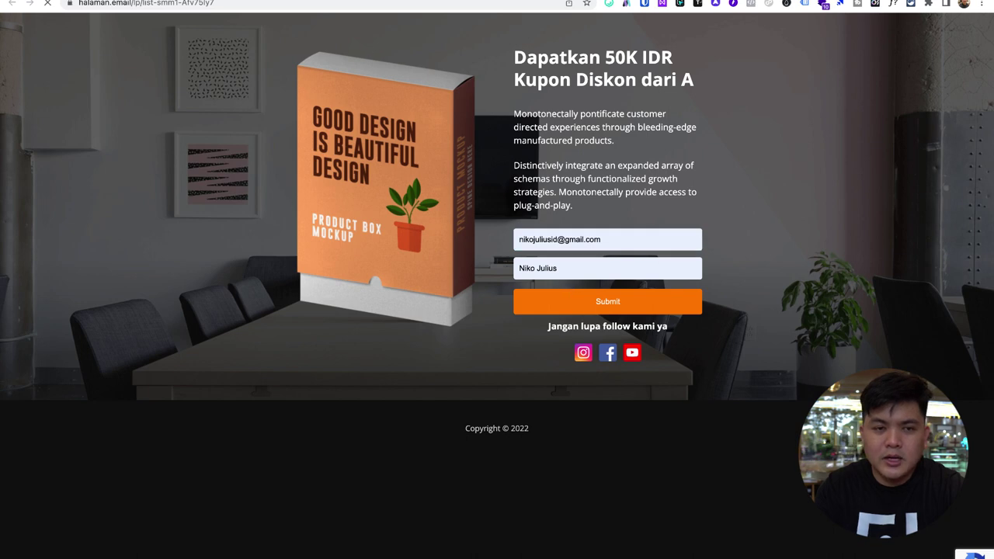
key(super+w)
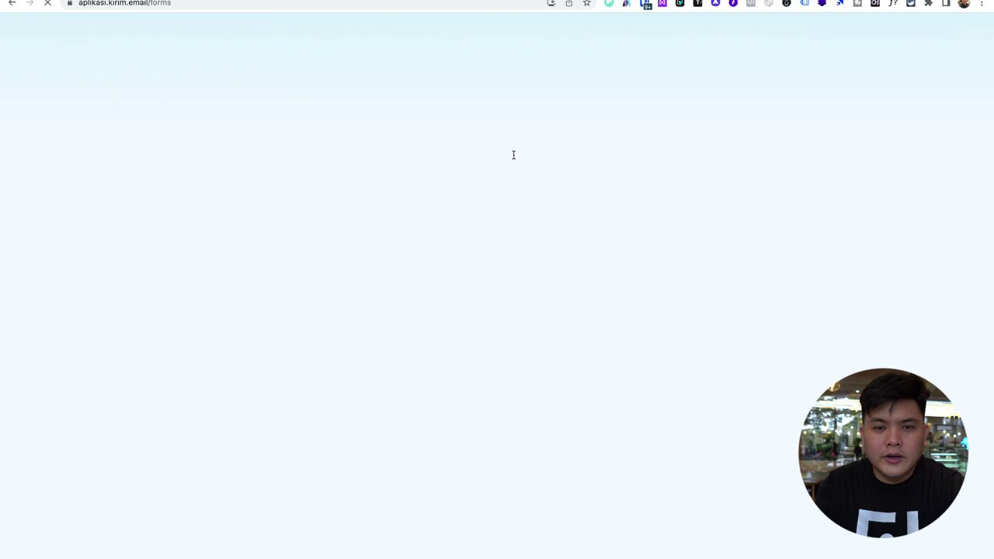
drag(454, 143, 568, 145)
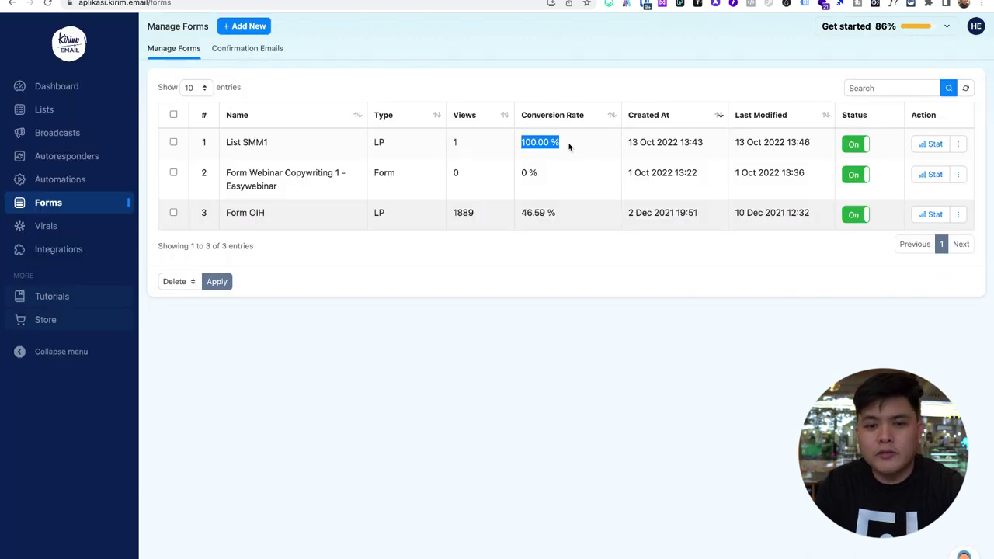
- Review List SMM1 stats (1 visitor, 1 submission, 100.00 % conversion), then open the Dashboard
click(569, 146)
click(935, 144)
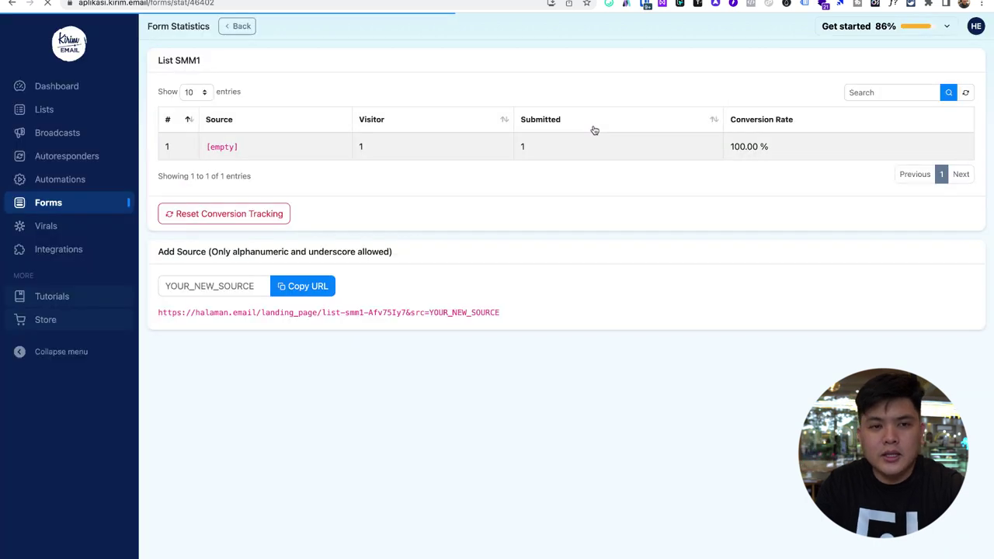
drag(209, 147, 776, 145)
click(448, 179)
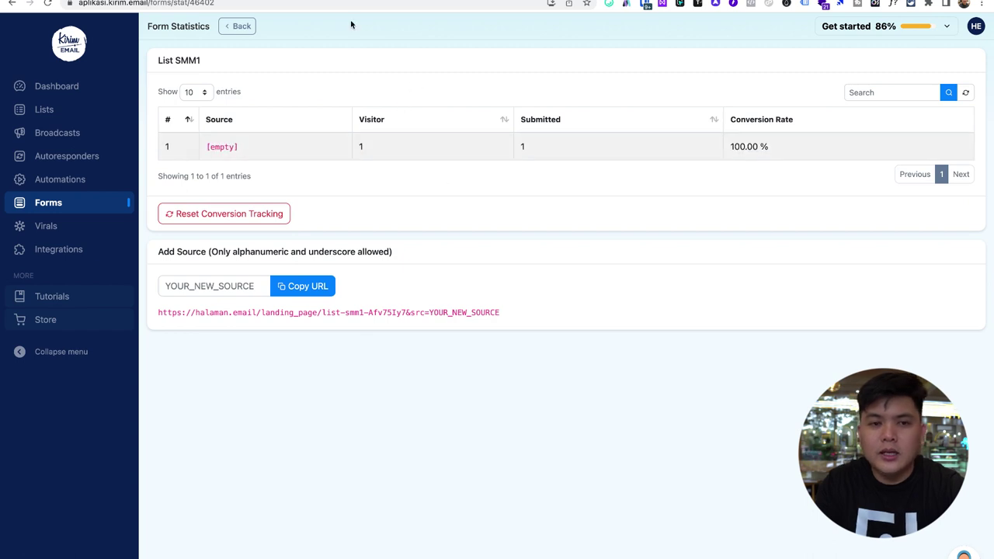
click(334, 1)
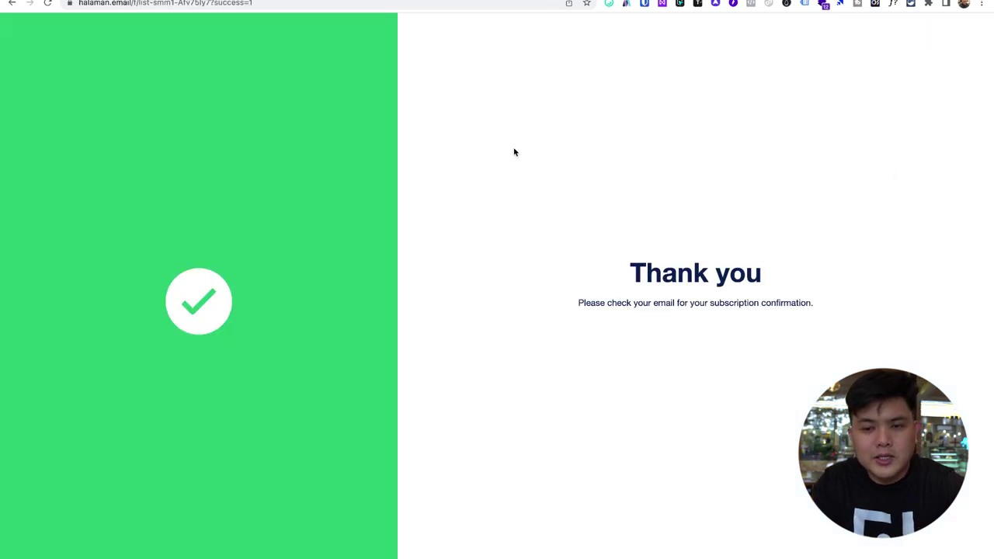
key(ctrl+shift+Tab)
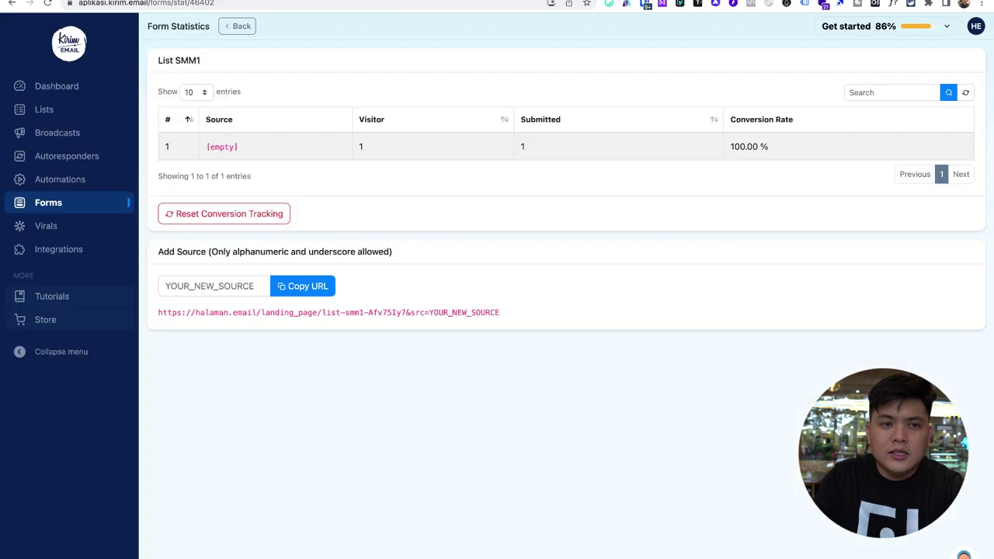
click(84, 85)
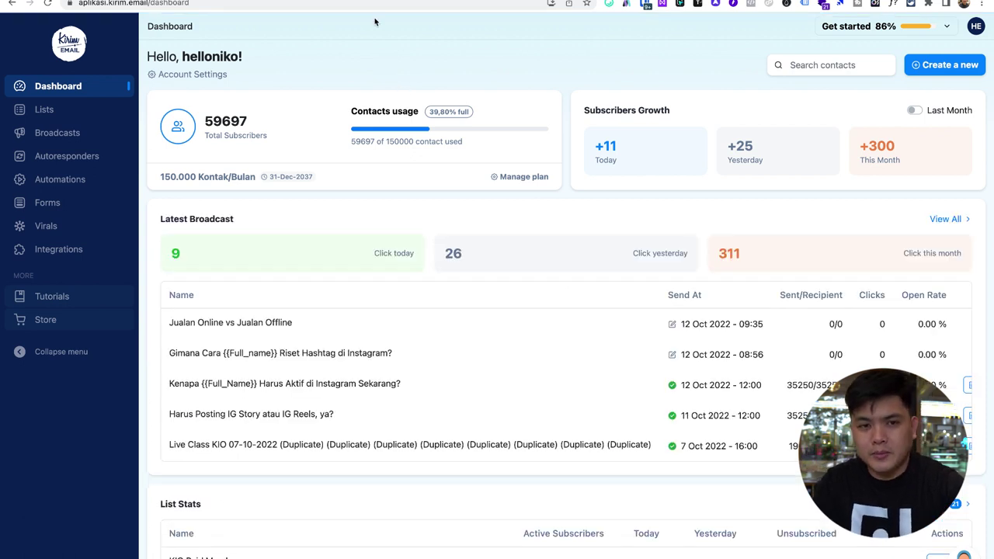
- Switch to the WhatsApp Web tab showing chats under the FU1–FU12 labels
key(ctrl+Tab)
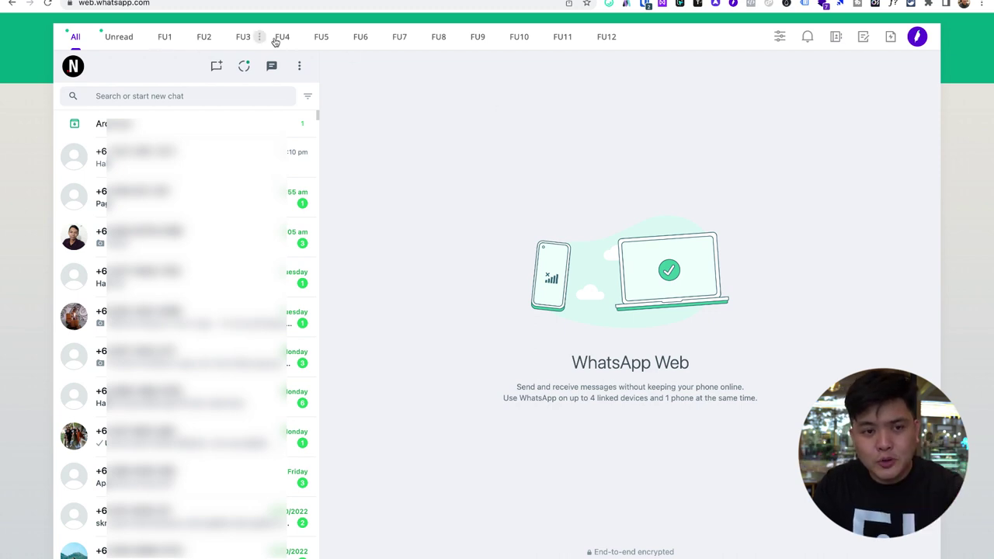
click(165, 37)
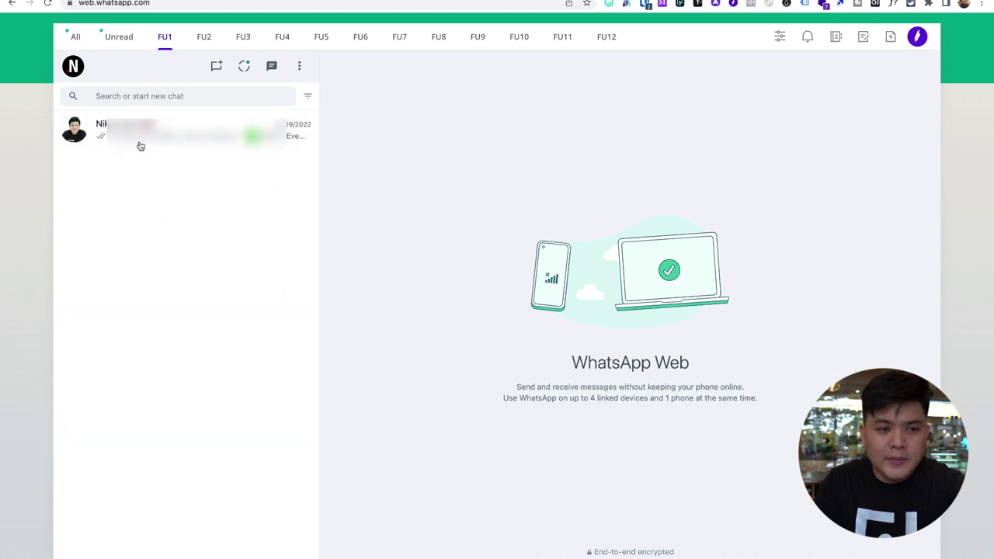
click(205, 37)
click(242, 37)
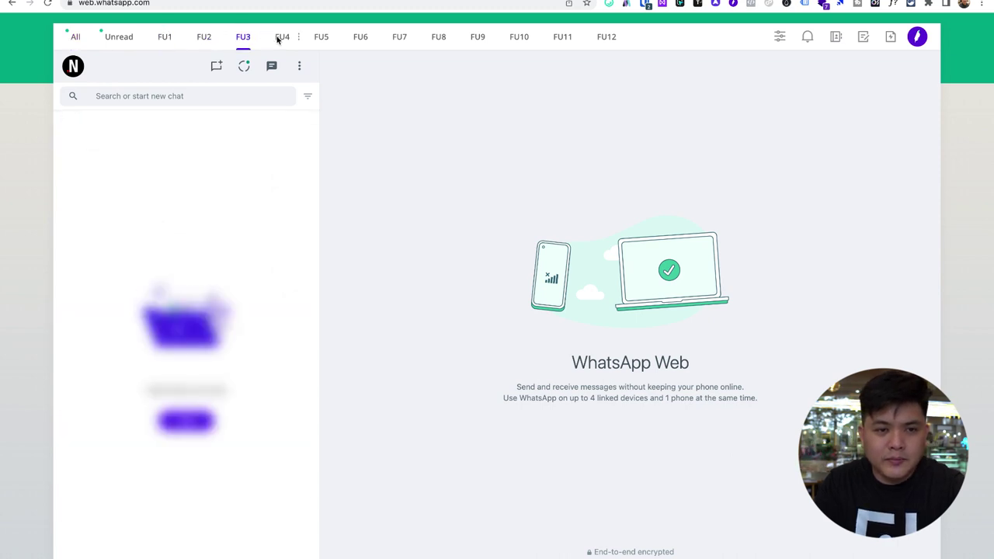
click(338, 36)
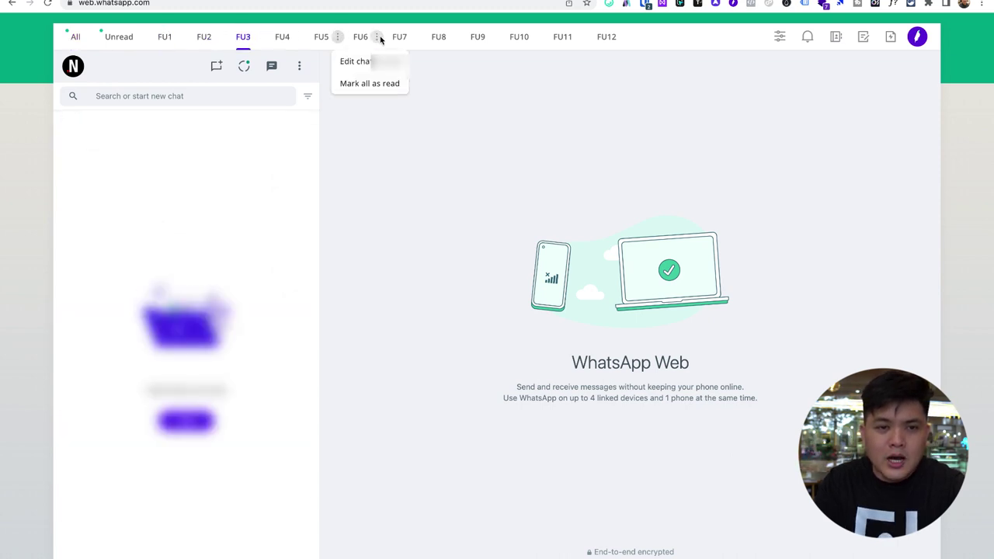
click(164, 36)
click(73, 38)
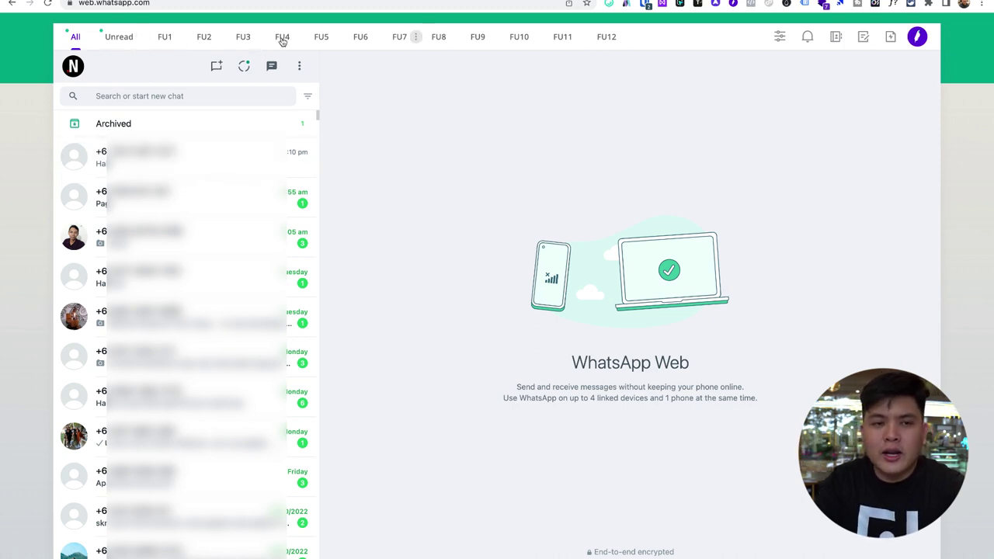
- Open the single chat under FU1 and bring up its Add Chat to Tabs dialog
click(167, 38)
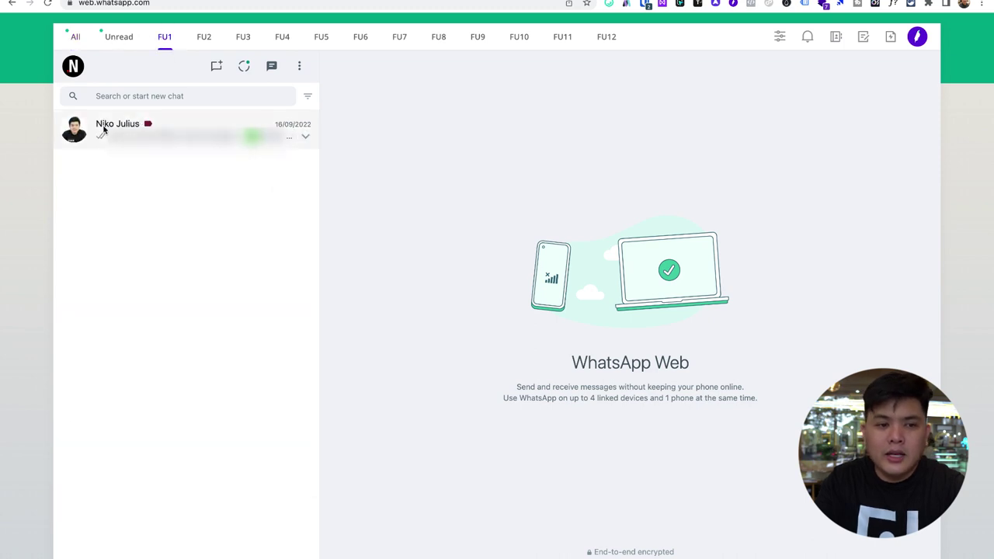
click(307, 137)
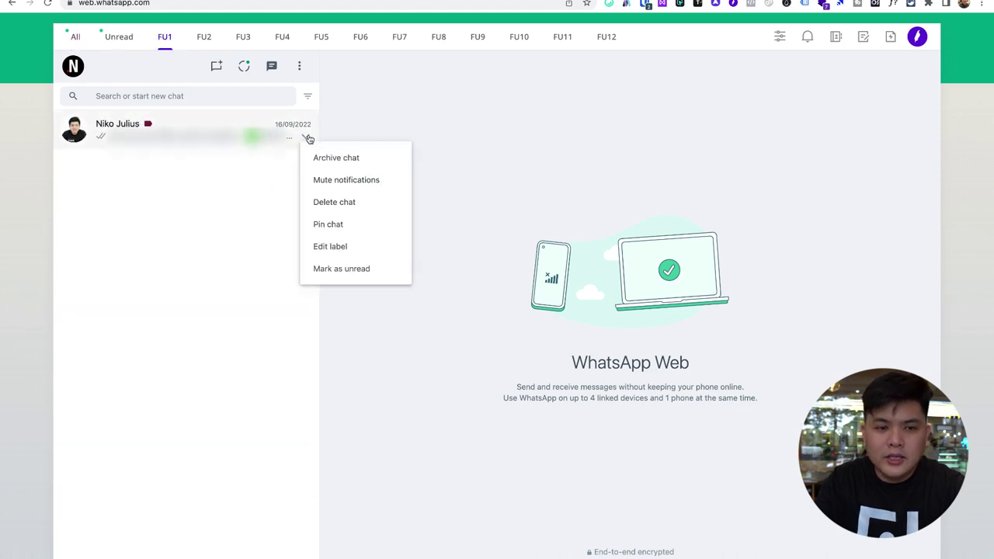
click(205, 134)
click(113, 129)
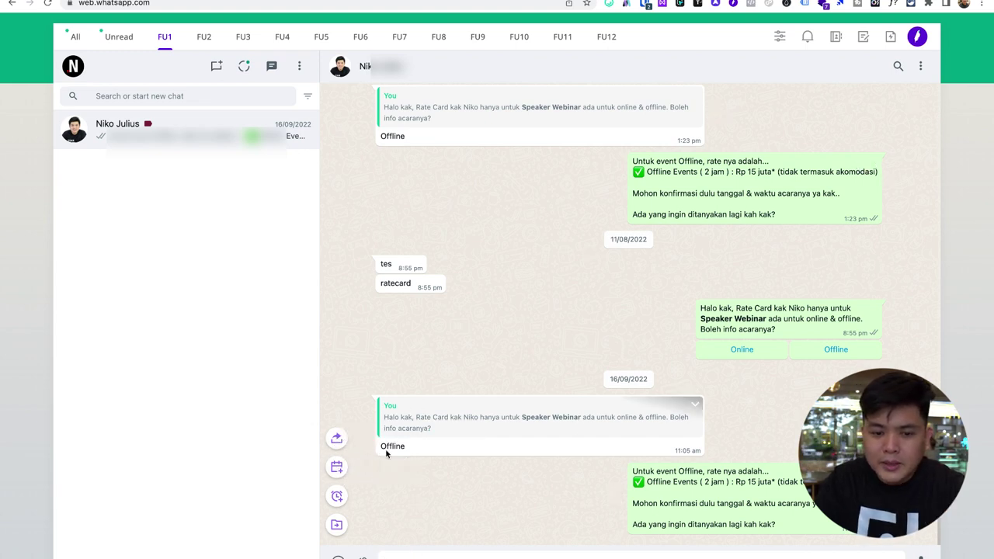
click(335, 525)
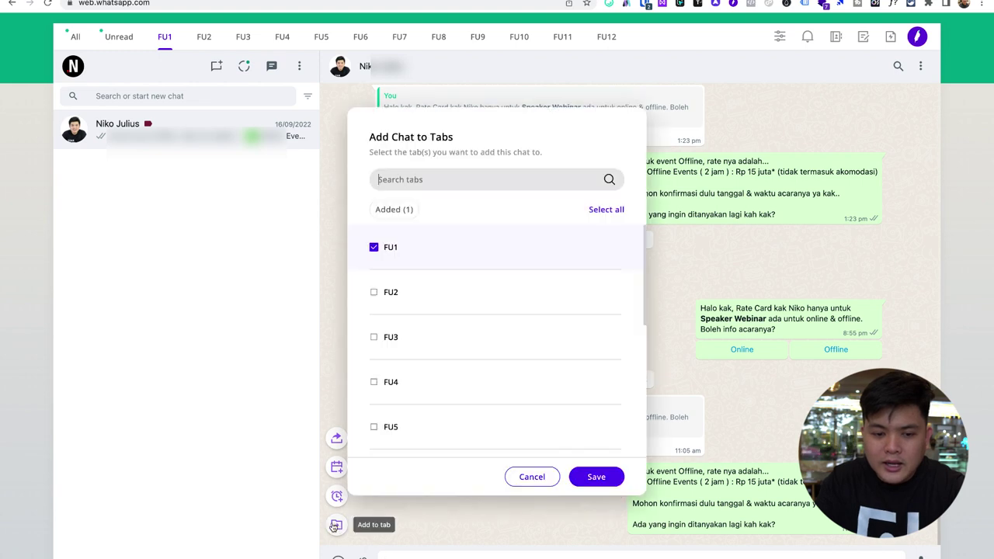